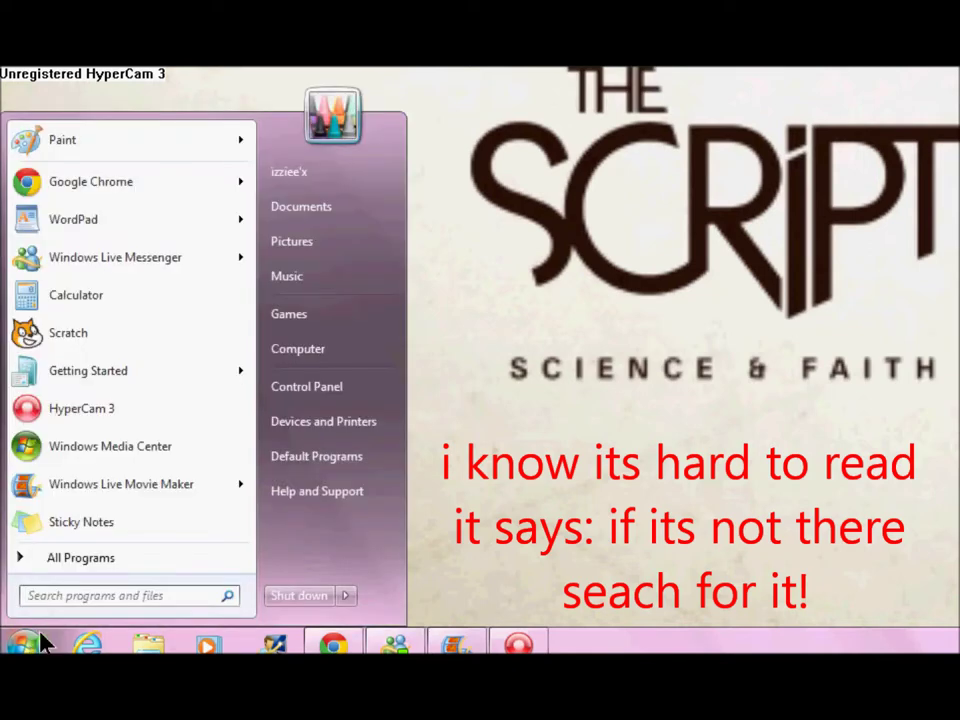
click(51, 596)
text(if)
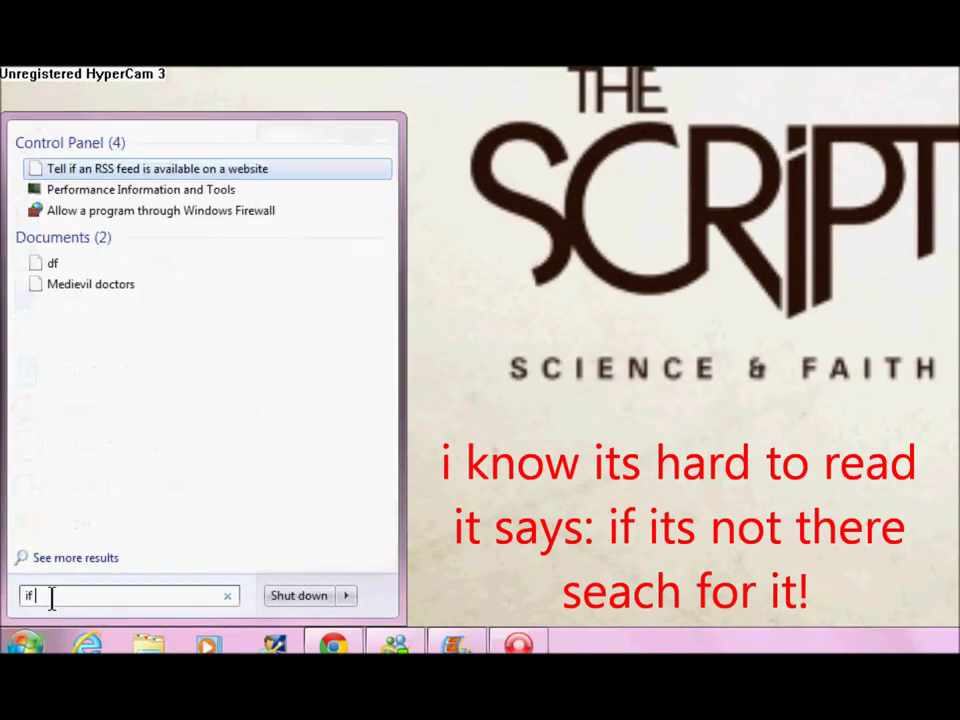
text( its)
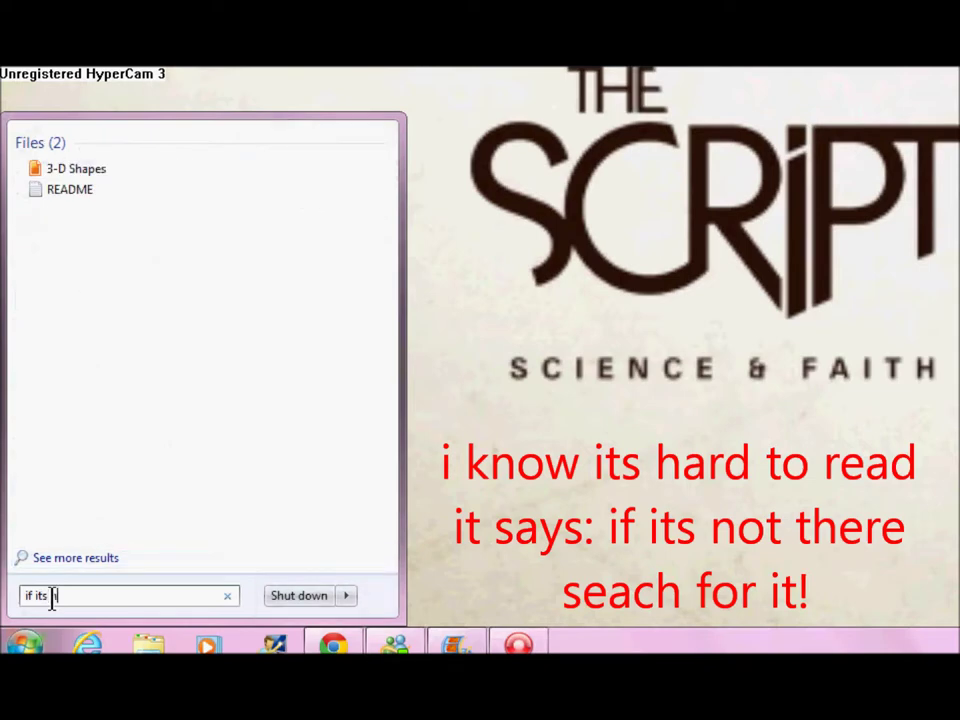
text( not here )
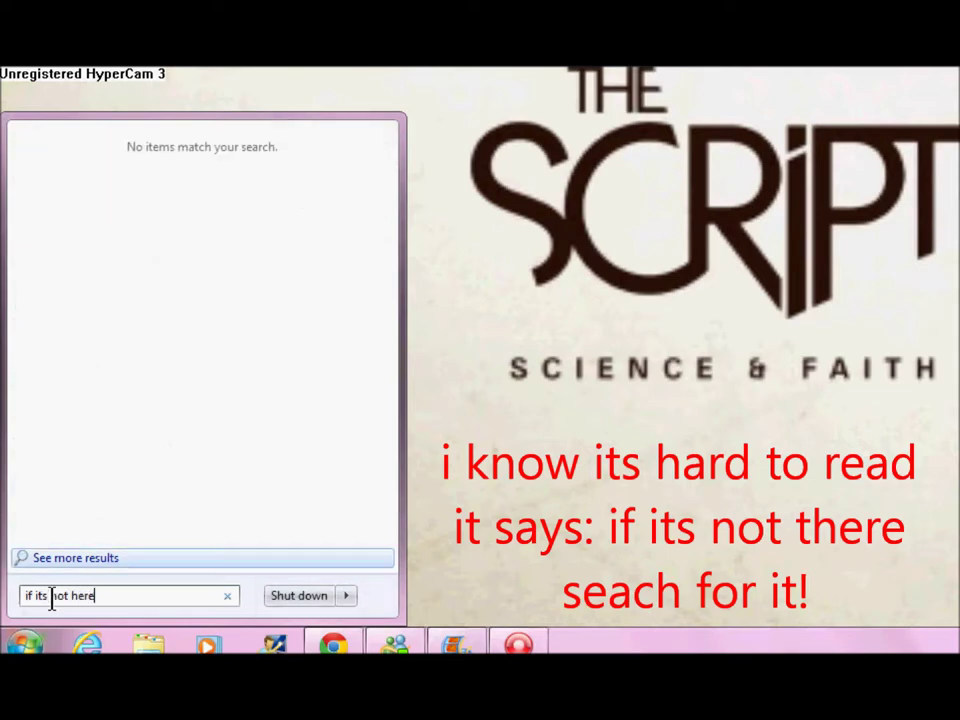
text(search)
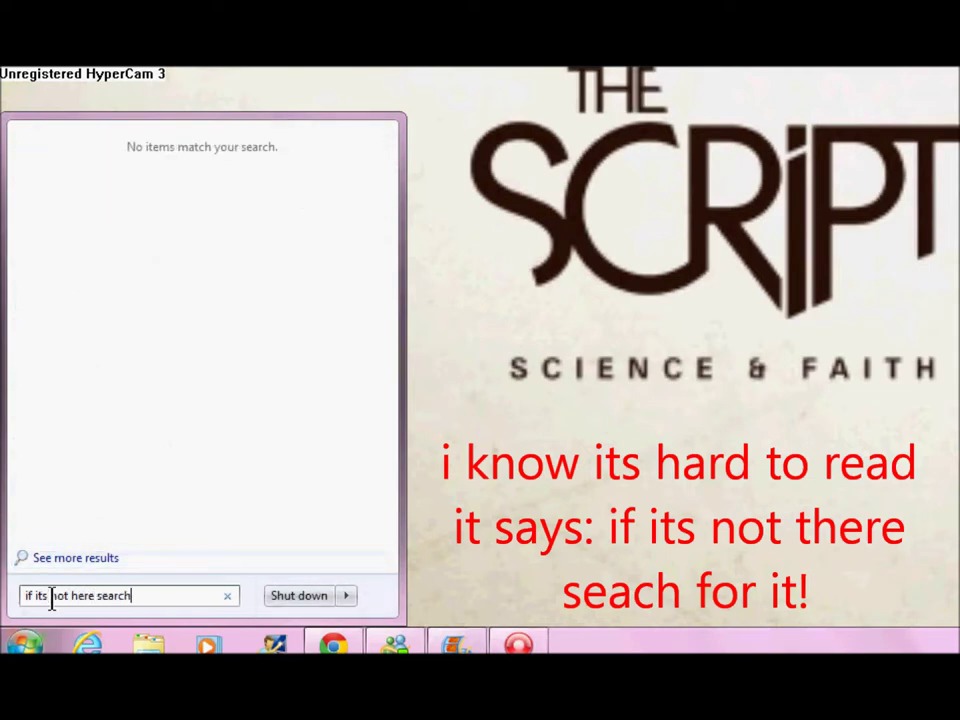
text( it!)
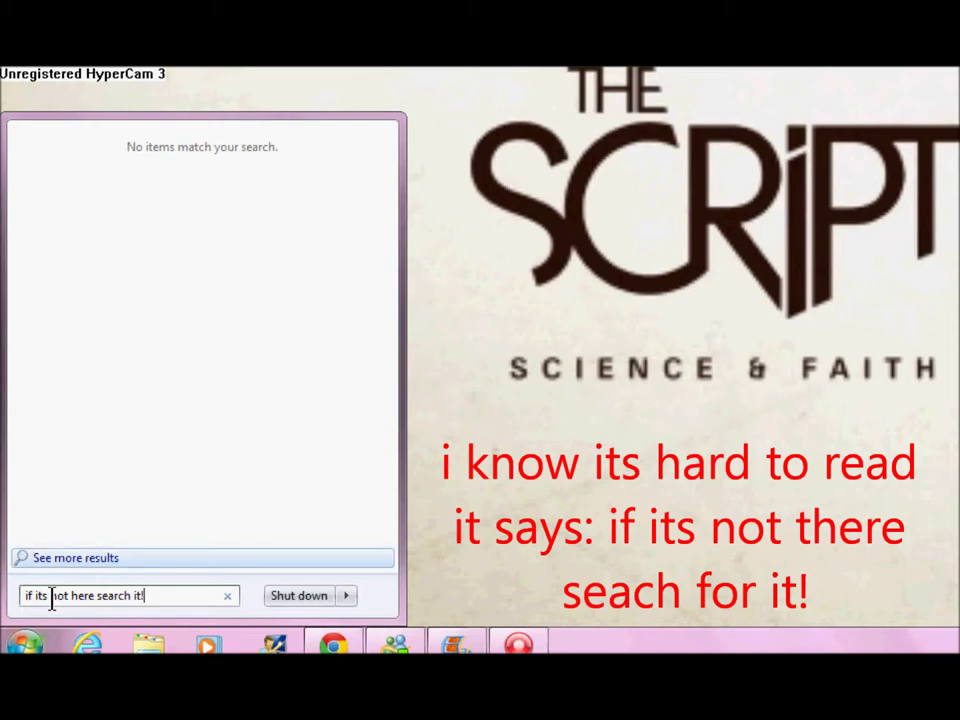
key(BackSpace)
key(BackSpace)
key(BackSpace)
key(BackSpace)
key(BackSpace)
key(BackSpace)
key(BackSpace)
key(BackSpace)
key(BackSpace)
key(BackSpace)
key(BackSpace)
key(BackSpace)
key(BackSpace)
key(BackSpace)
key(BackSpace)
key(BackSpace)
key(BackSpace)
key(BackSpace)
key(BackSpace)
key(BackSpace)
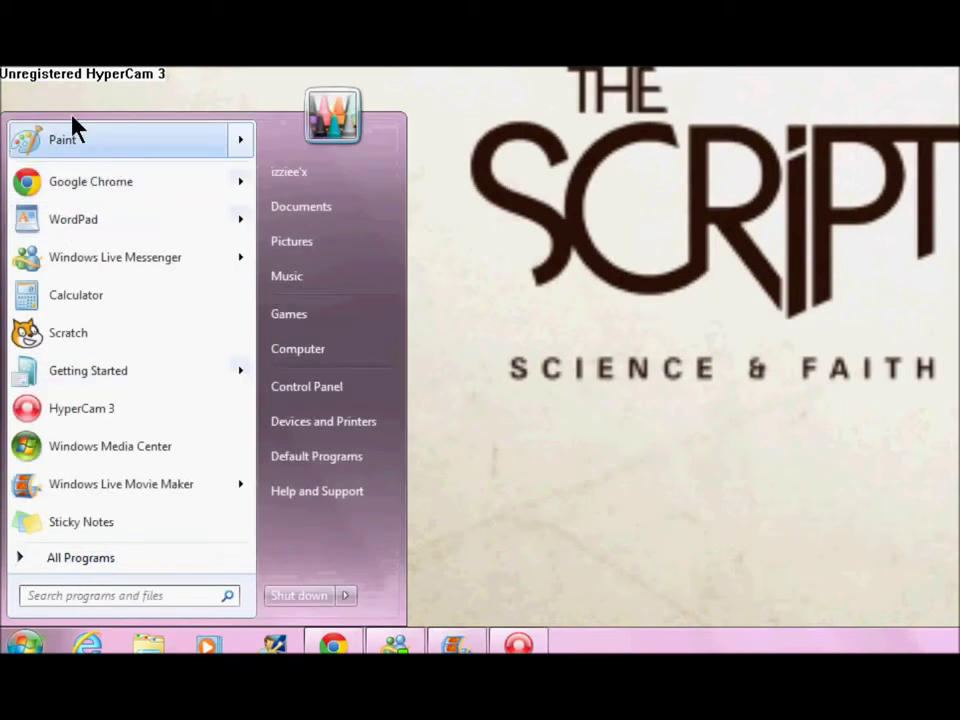
- Open Paint and paste the copied Bin Weevils game screenshot onto the blank canvas
click(104, 141)
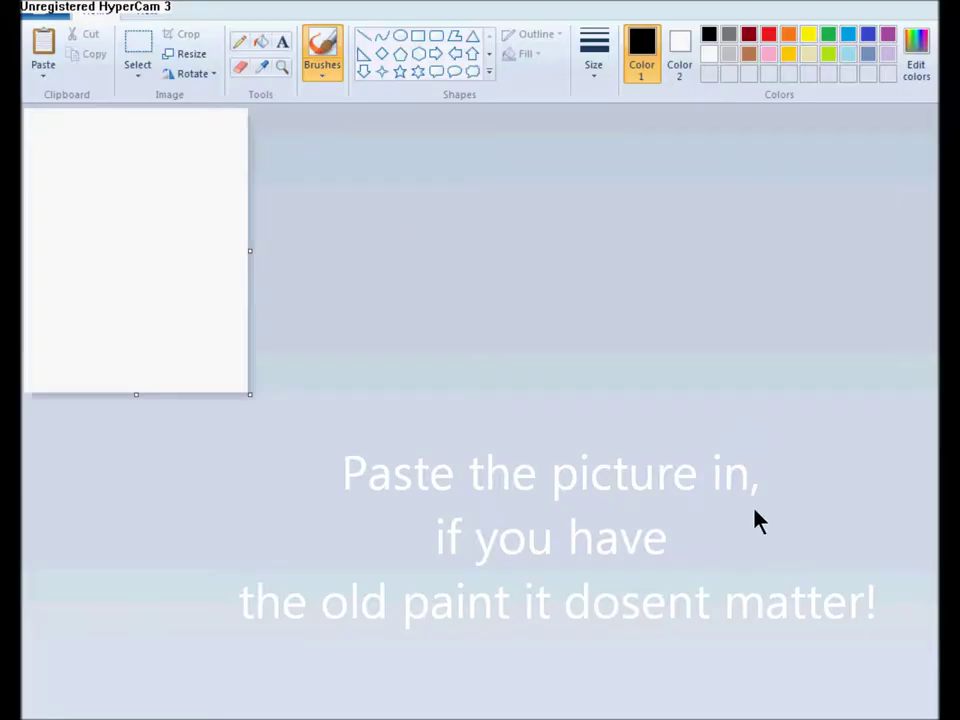
click(137, 50)
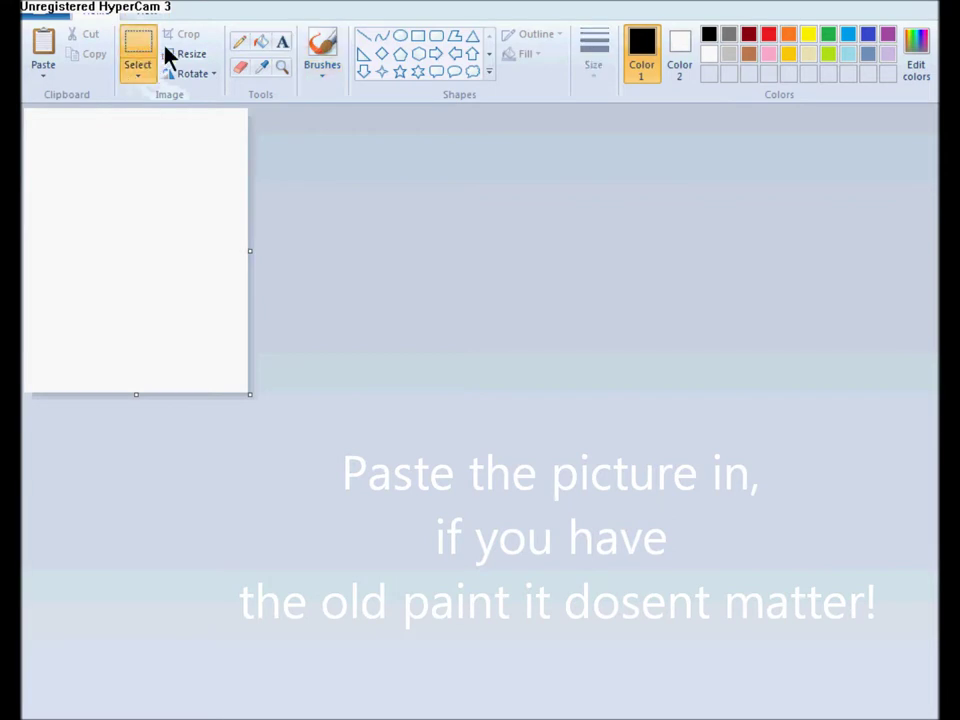
right_click(139, 197)
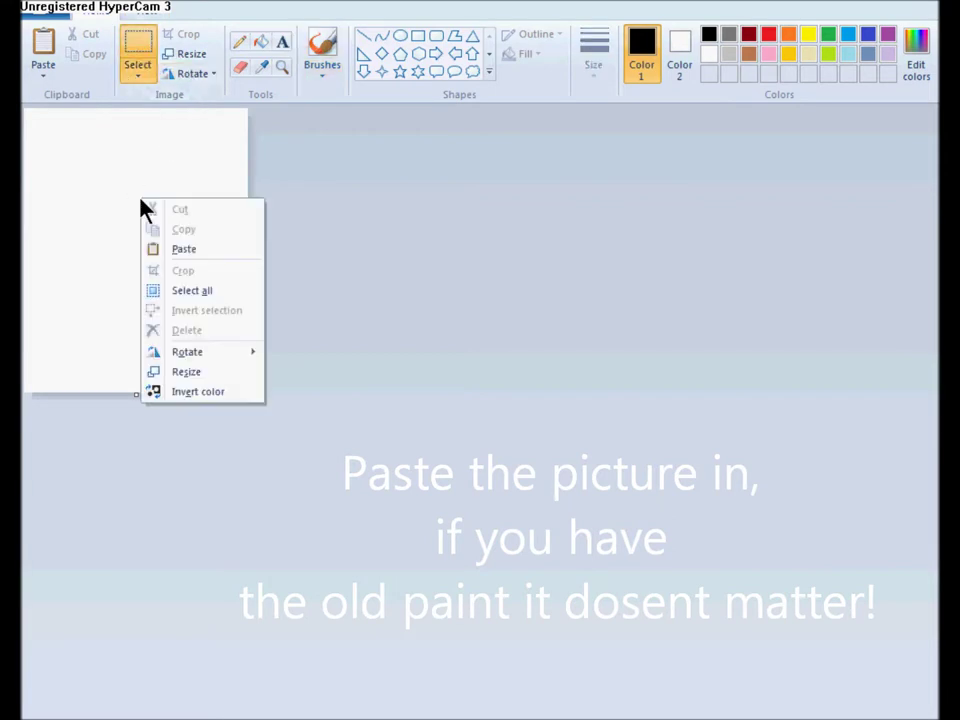
click(189, 250)
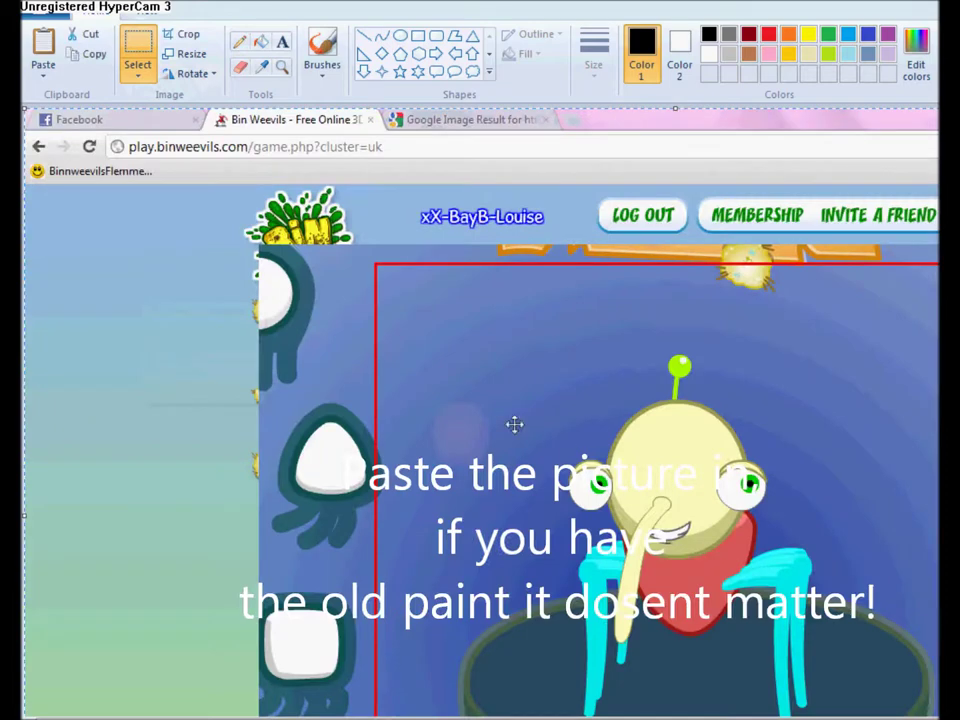
- Shift the pasted screenshot up and to the left, deselect it, and trim the canvas closely around the weevil
mouse_move(628, 495)
mouse_down()
mouse_move(418, 418)
mouse_move(275, 351)
mouse_up()
mouse_move(525, 540)
mouse_down()
mouse_move(456, 510)
mouse_move(431, 466)
mouse_up()
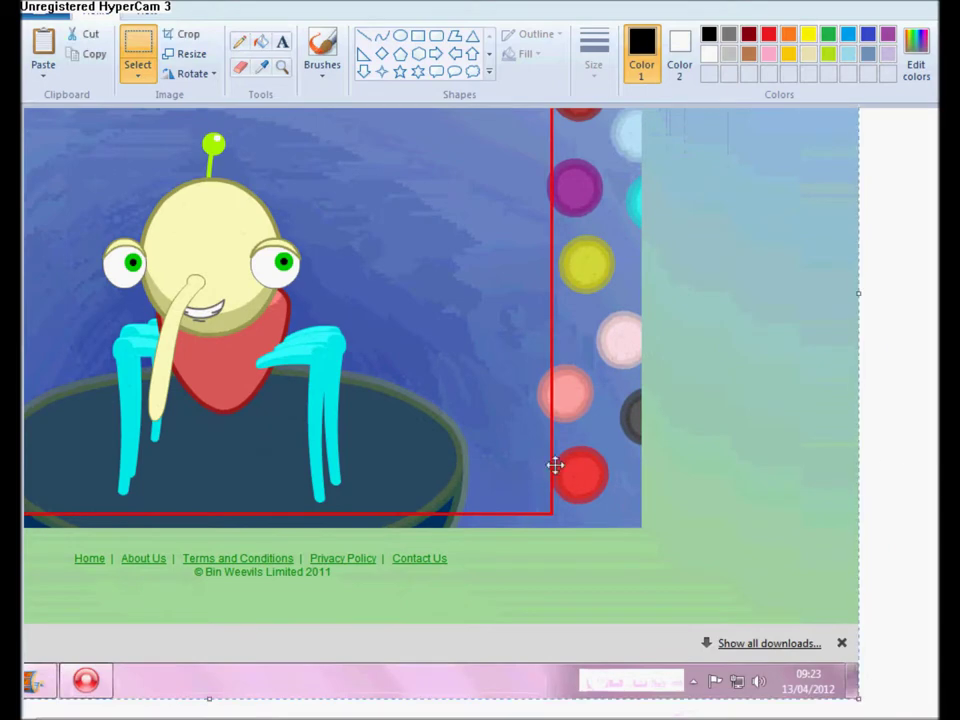
key(Escape)
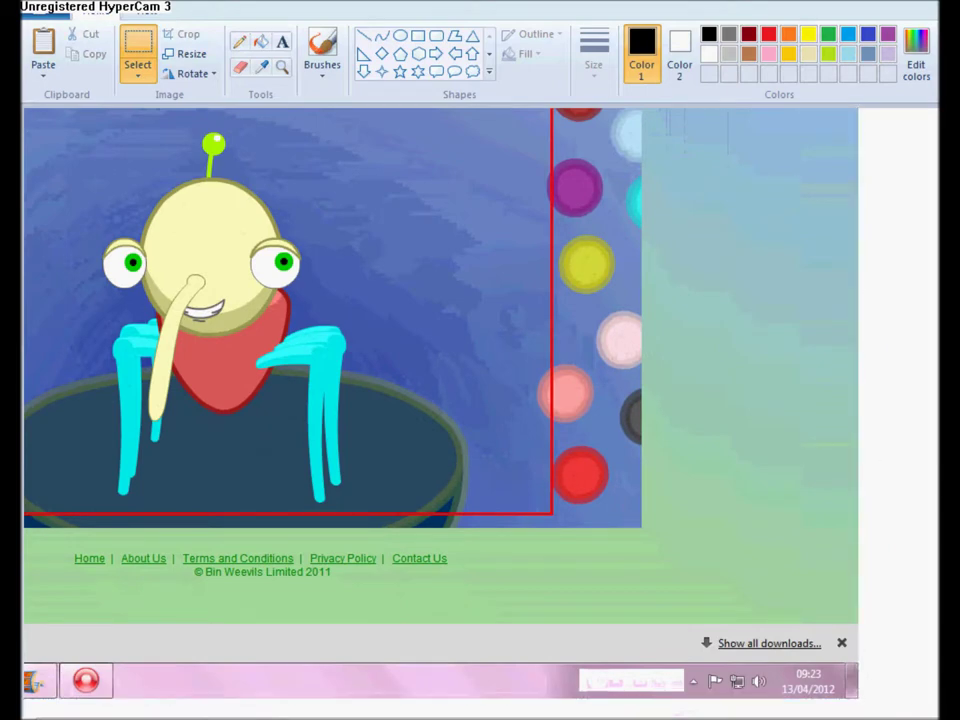
key(ctrl+z)
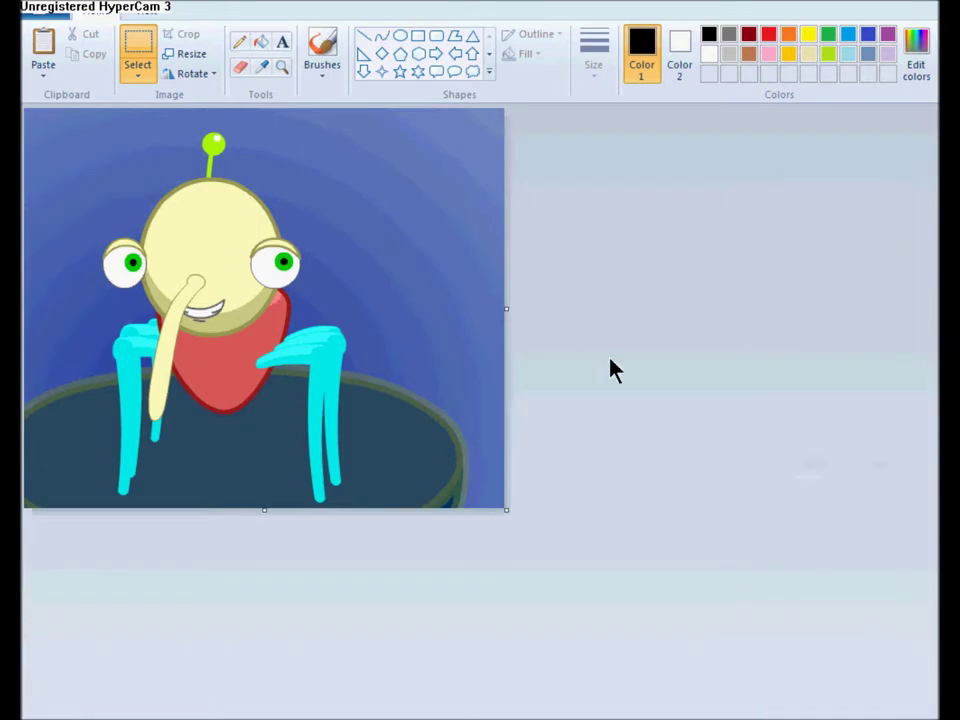
- Draw a white rectangle with a solid white fill on the blue background to the right of the weevil's head
click(418, 37)
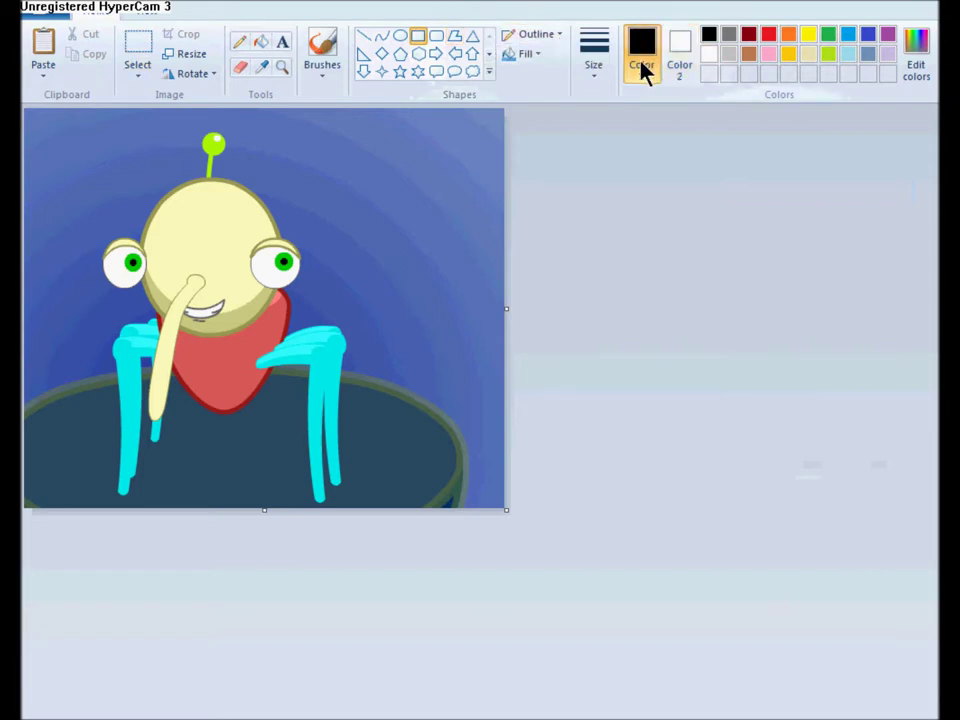
click(710, 57)
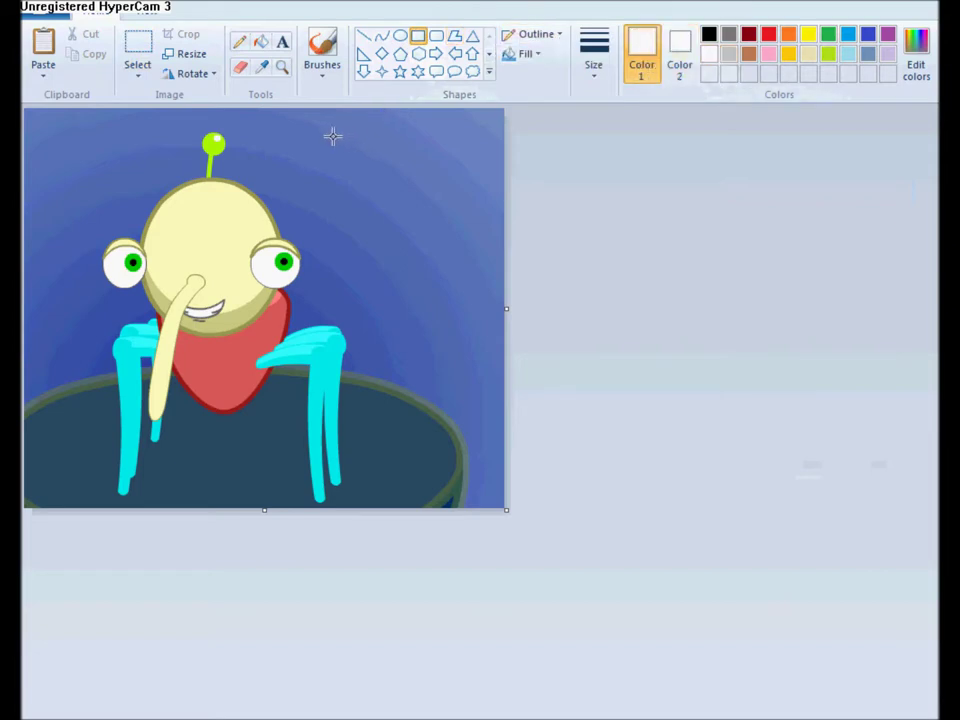
drag(321, 128, 468, 244)
click(520, 57)
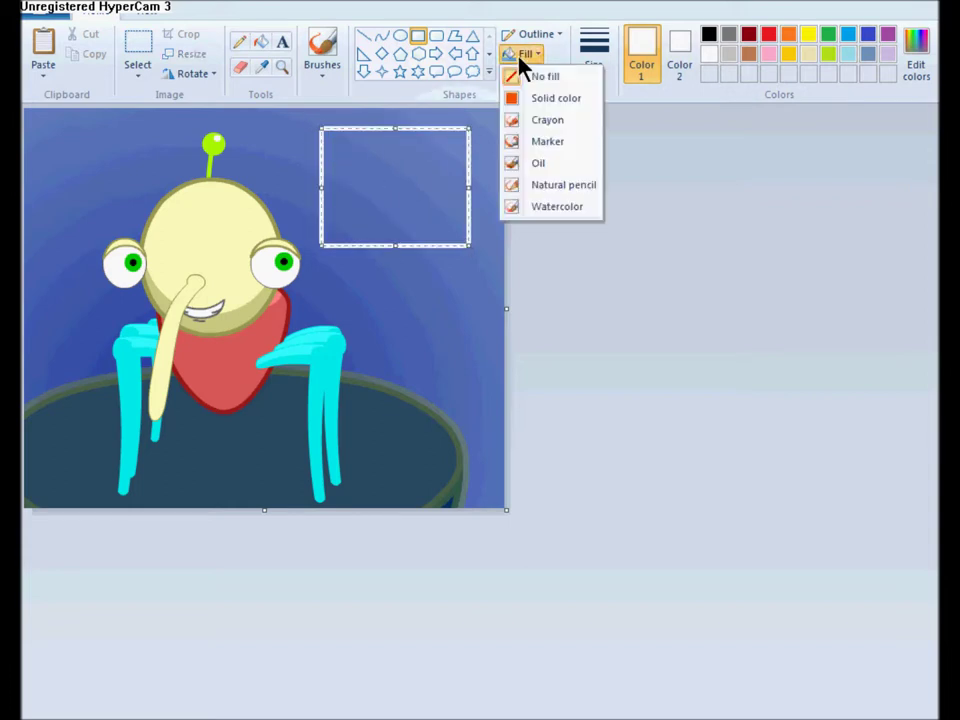
click(538, 101)
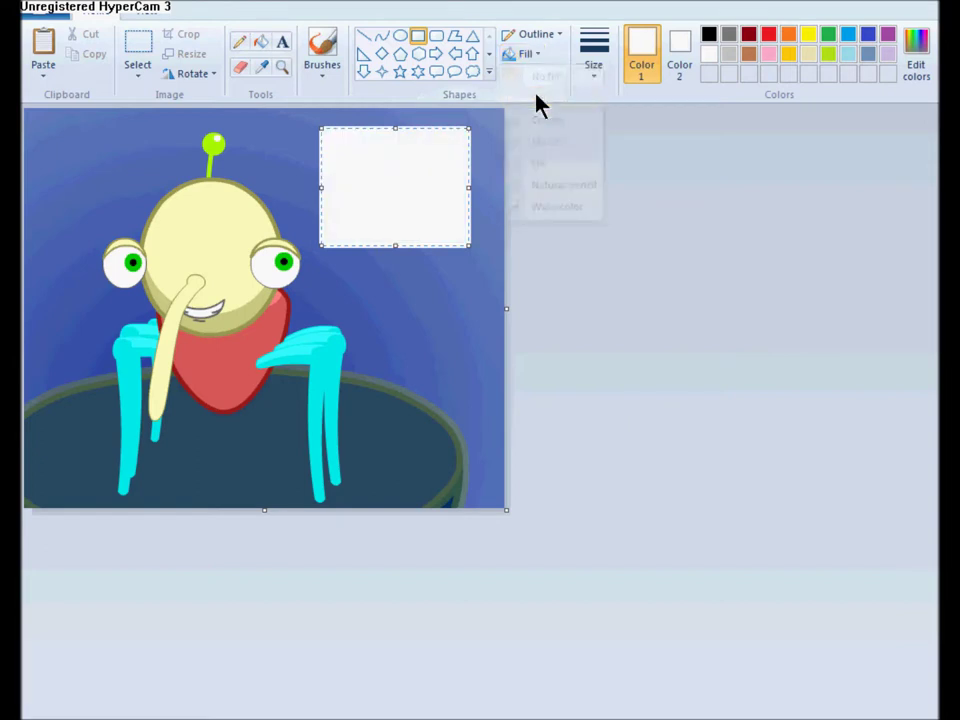
click(400, 290)
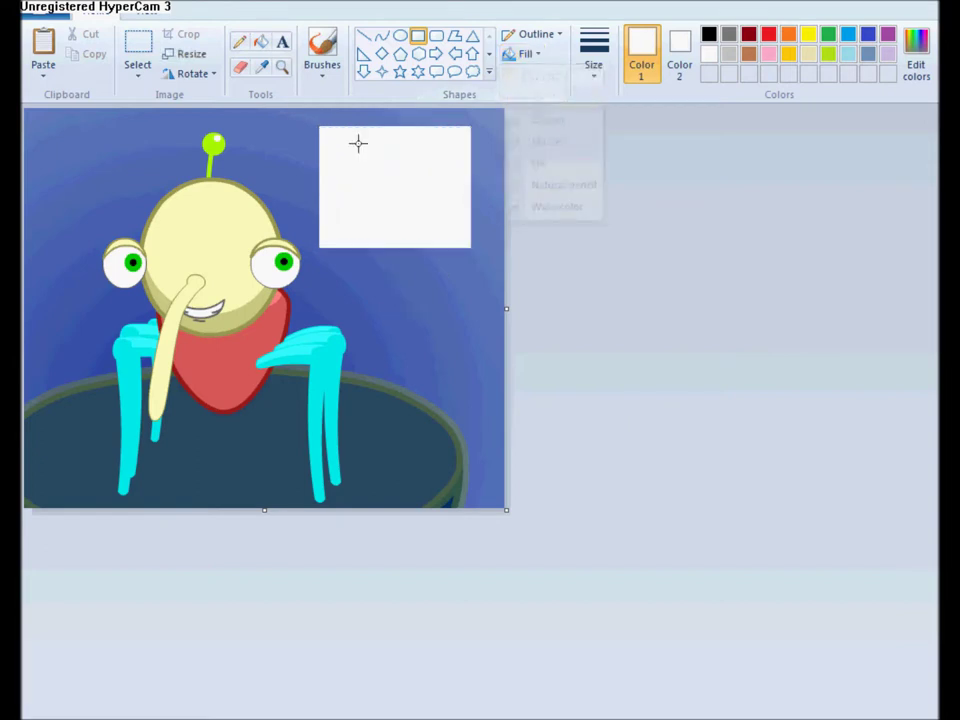
- Sample the green from the weevil's eye and draw a circle in that colour, filled solid, low in the white rectangle
click(261, 67)
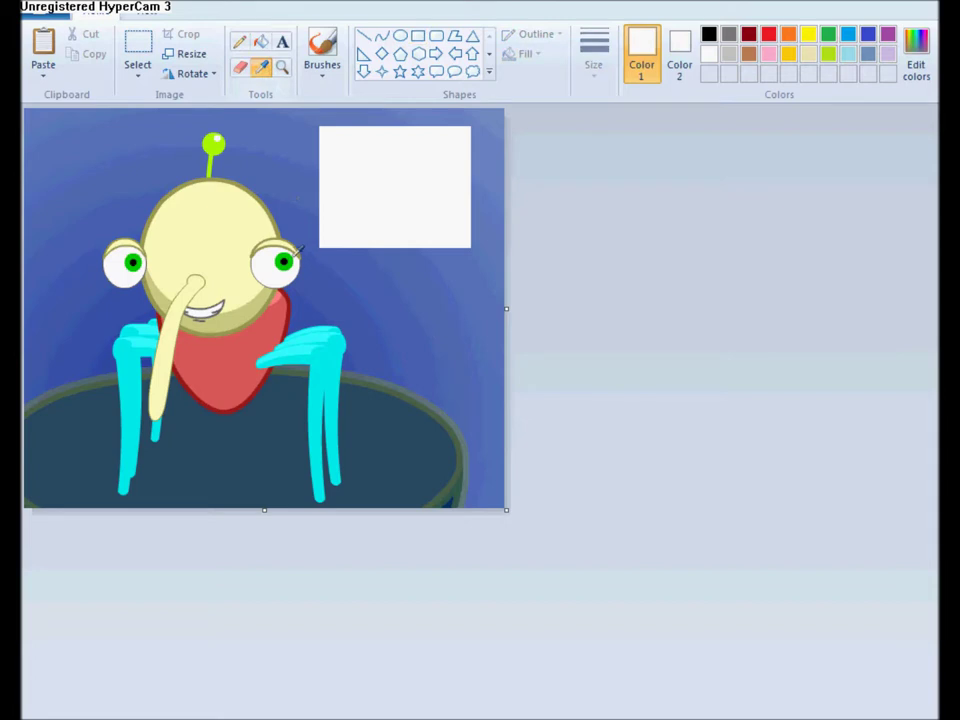
click(284, 260)
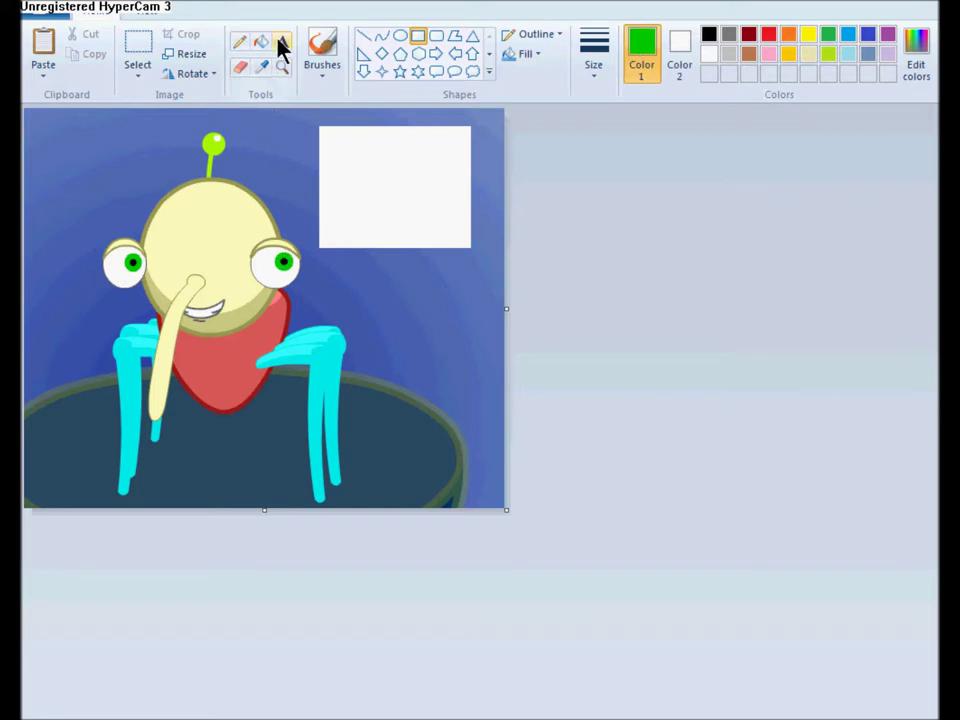
click(400, 36)
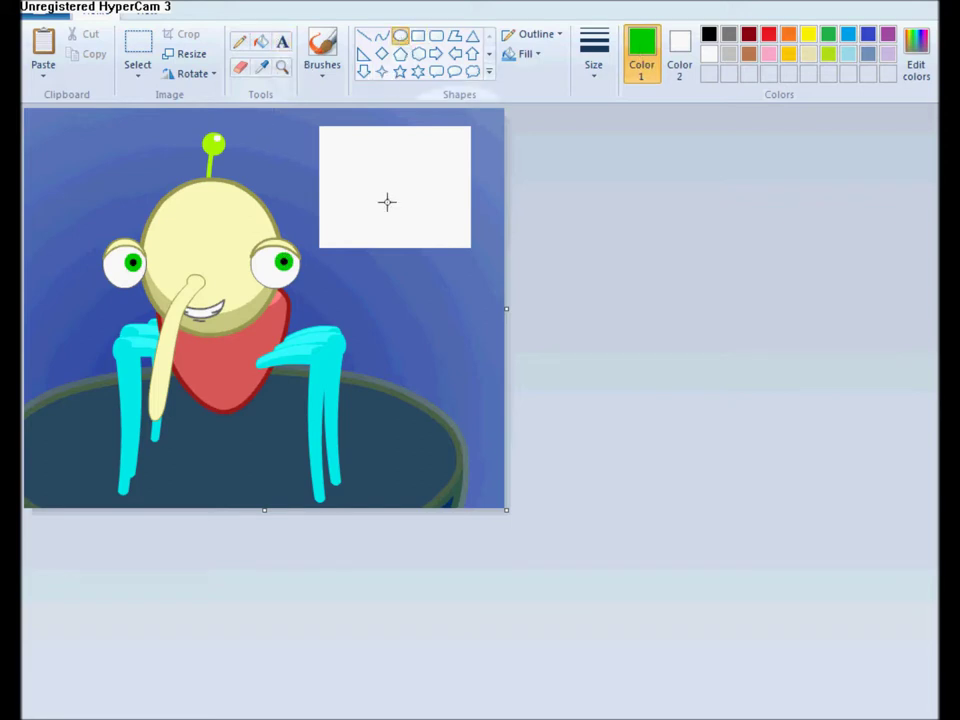
click(282, 68)
click(317, 221)
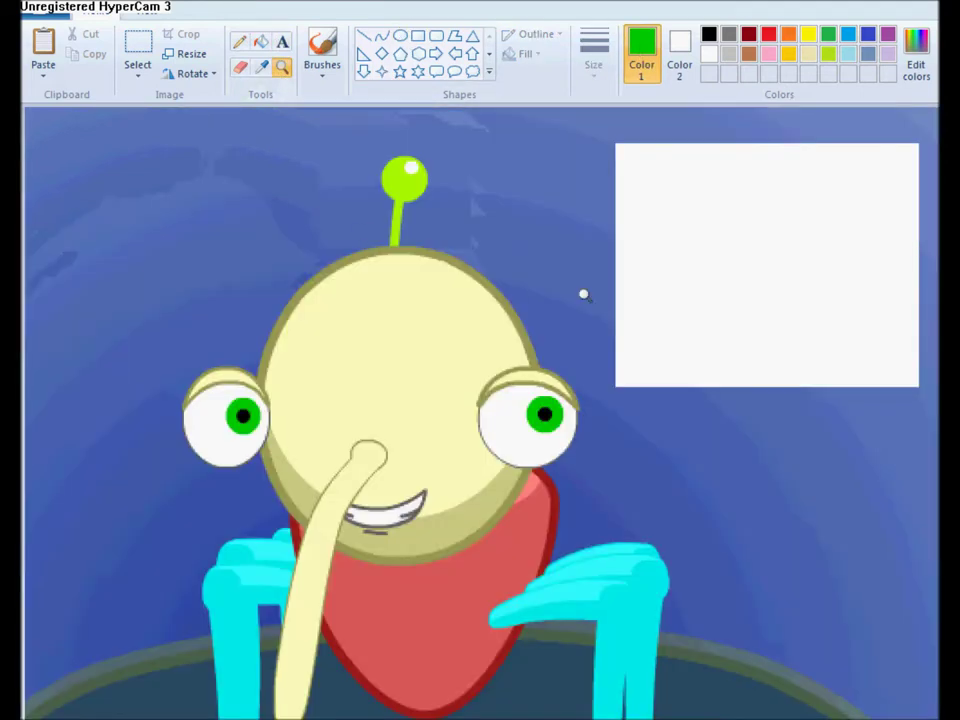
click(583, 294)
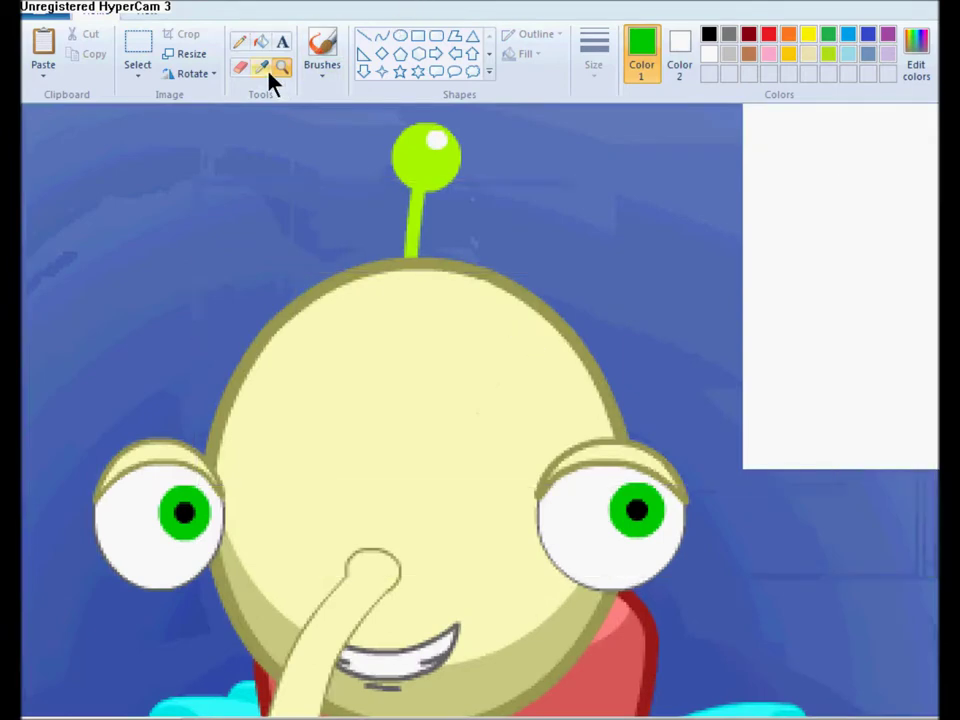
click(401, 38)
mouse_move(783, 344)
mouse_down()
mouse_move(838, 424)
mouse_move(888, 446)
mouse_up()
click(778, 240)
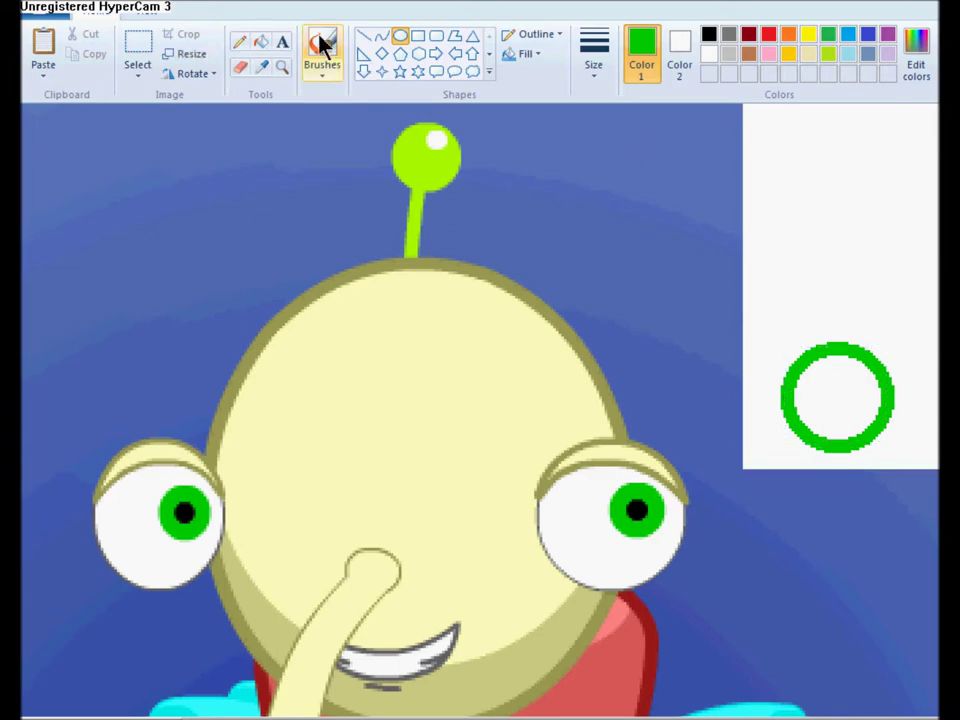
click(261, 44)
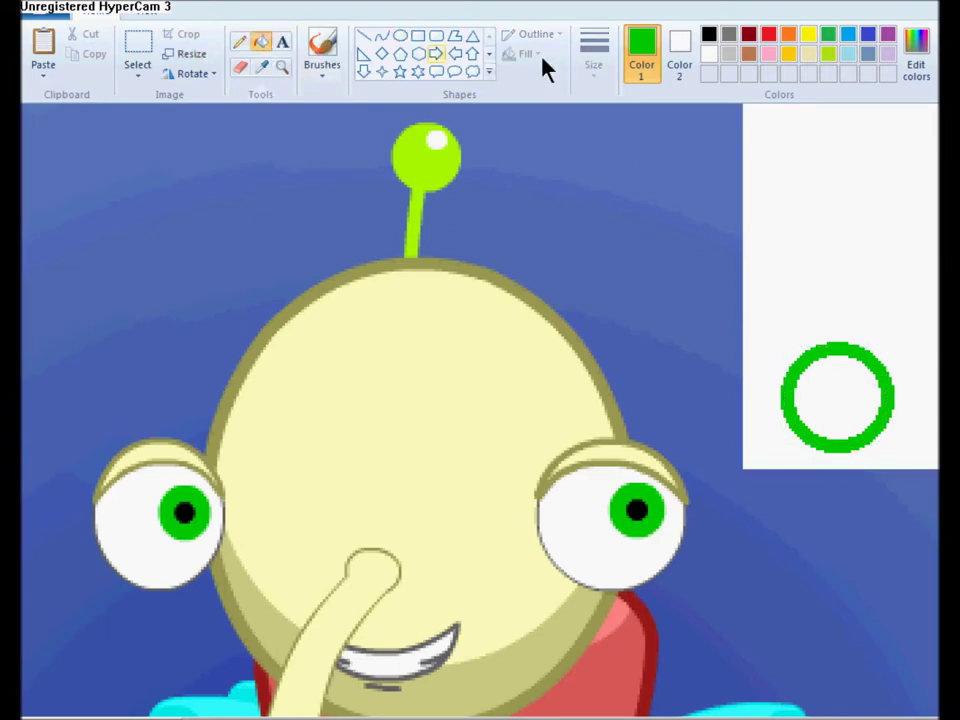
click(847, 388)
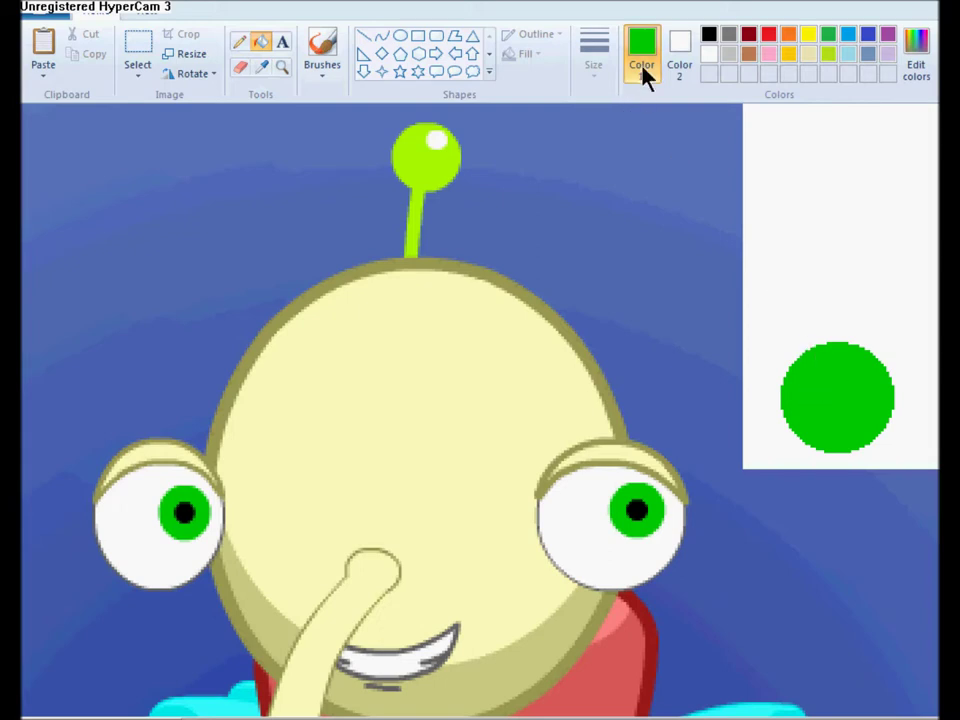
- Draw a black oval over the right part of the green circle and fill it with black
click(710, 38)
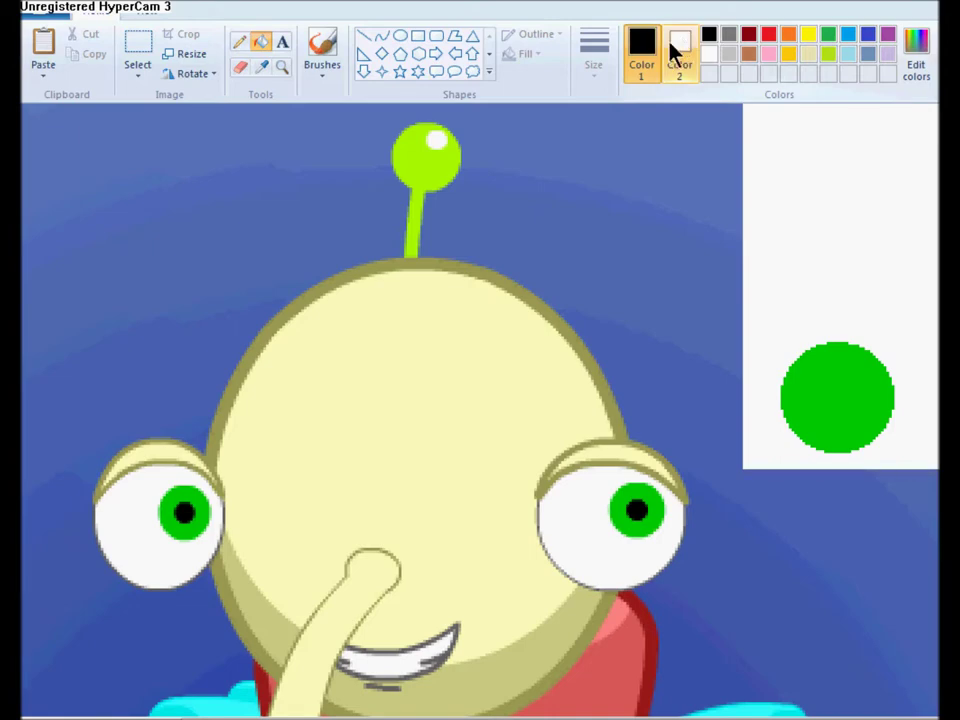
click(399, 36)
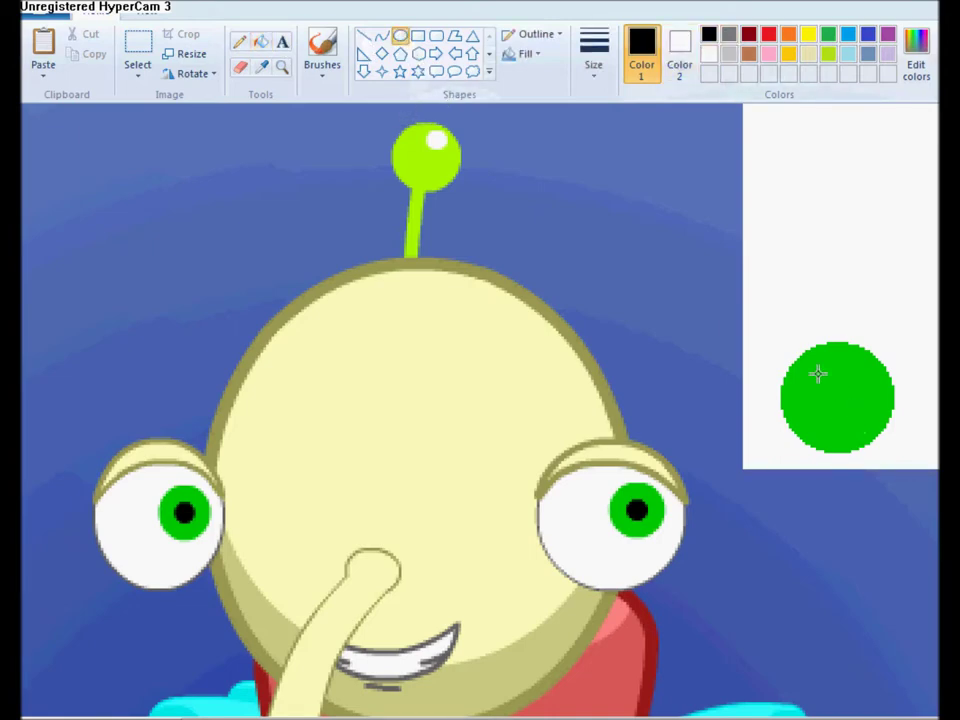
drag(818, 352, 895, 453)
drag(860, 411, 850, 401)
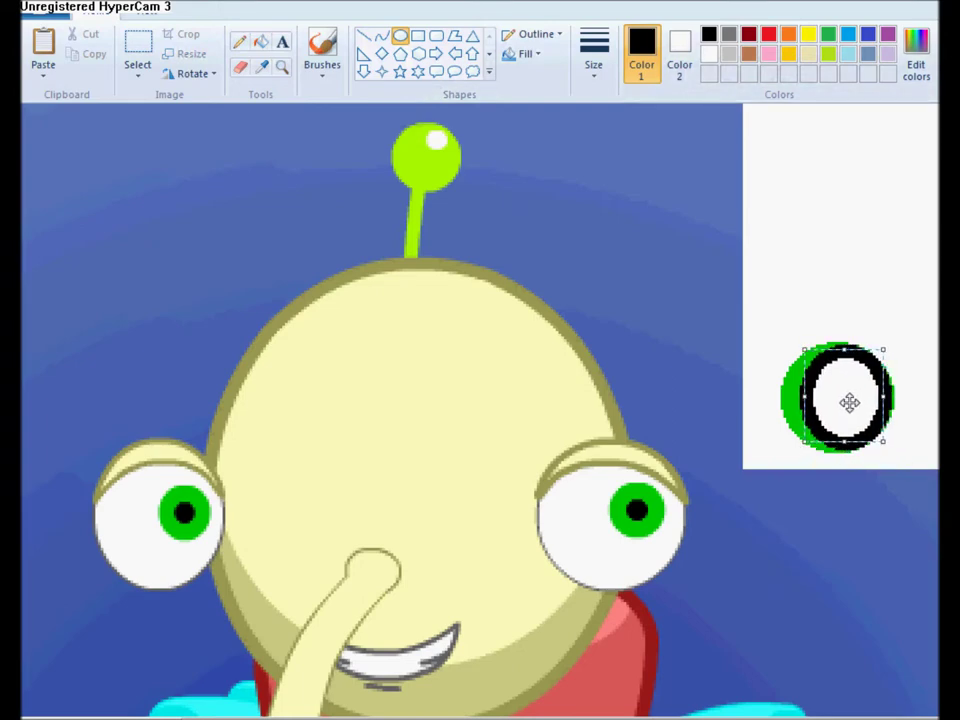
click(823, 285)
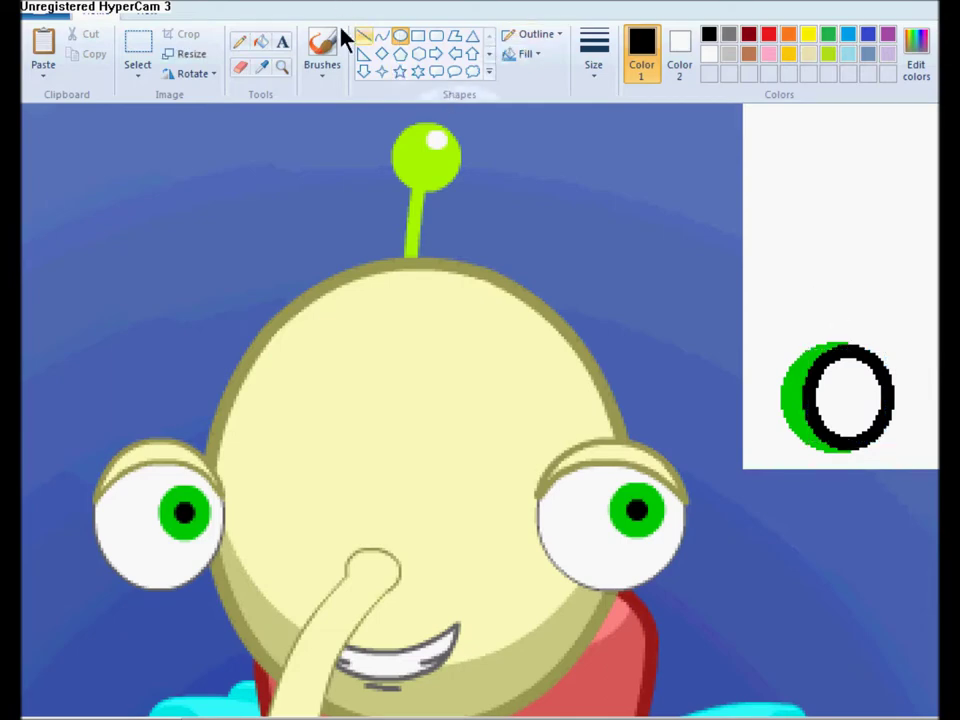
click(262, 47)
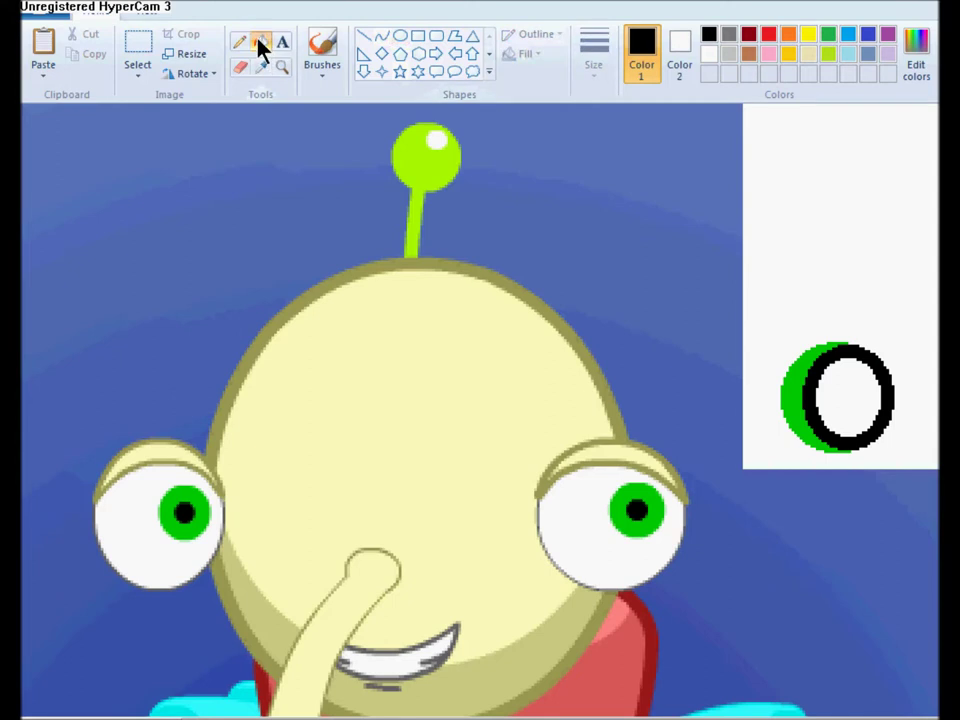
click(859, 402)
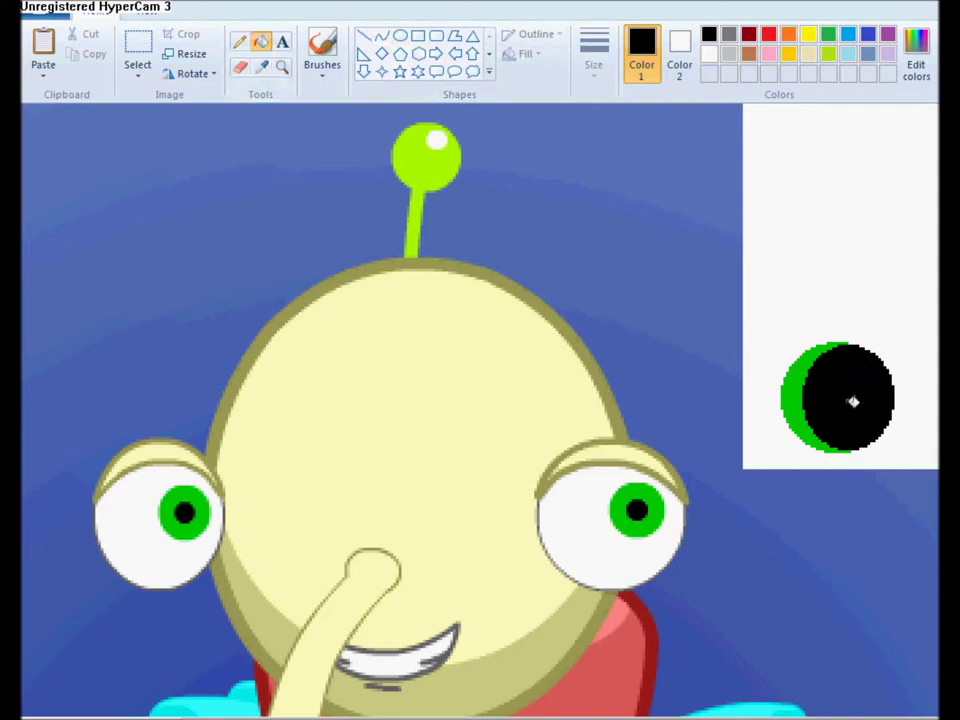
- Draw a white sparkle of two crossing lines in the thinnest line width over the upper left part of the black oval
click(707, 55)
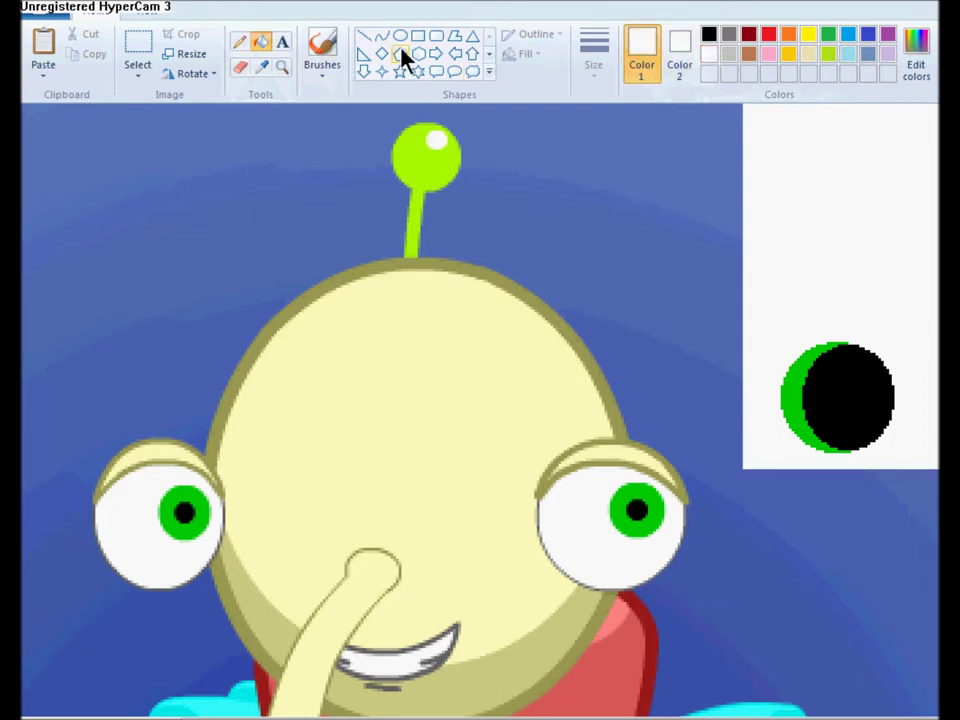
click(364, 40)
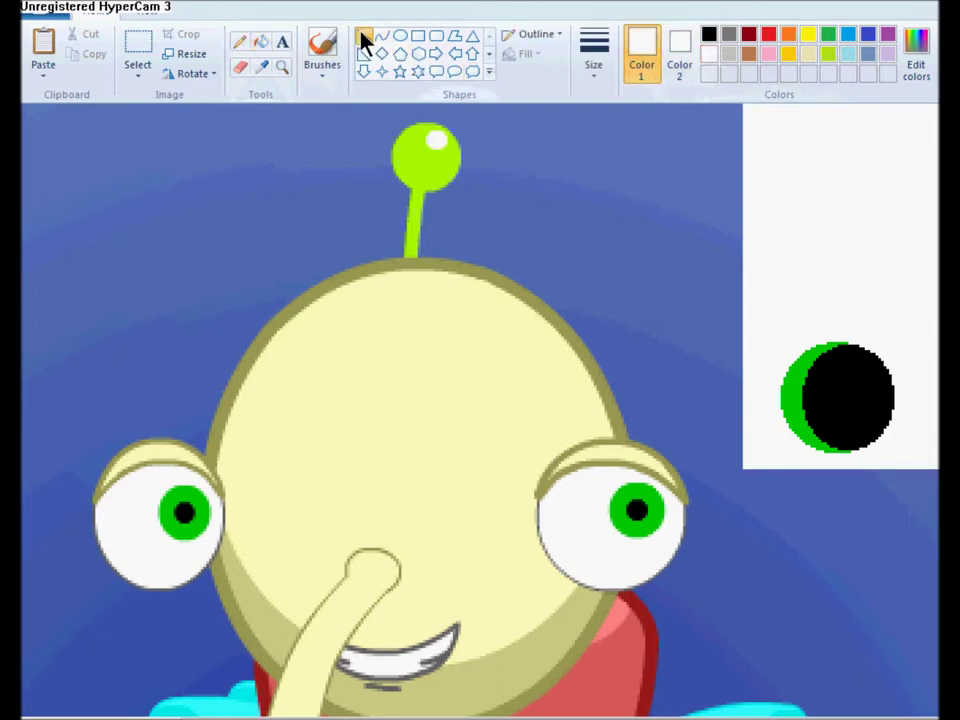
click(592, 70)
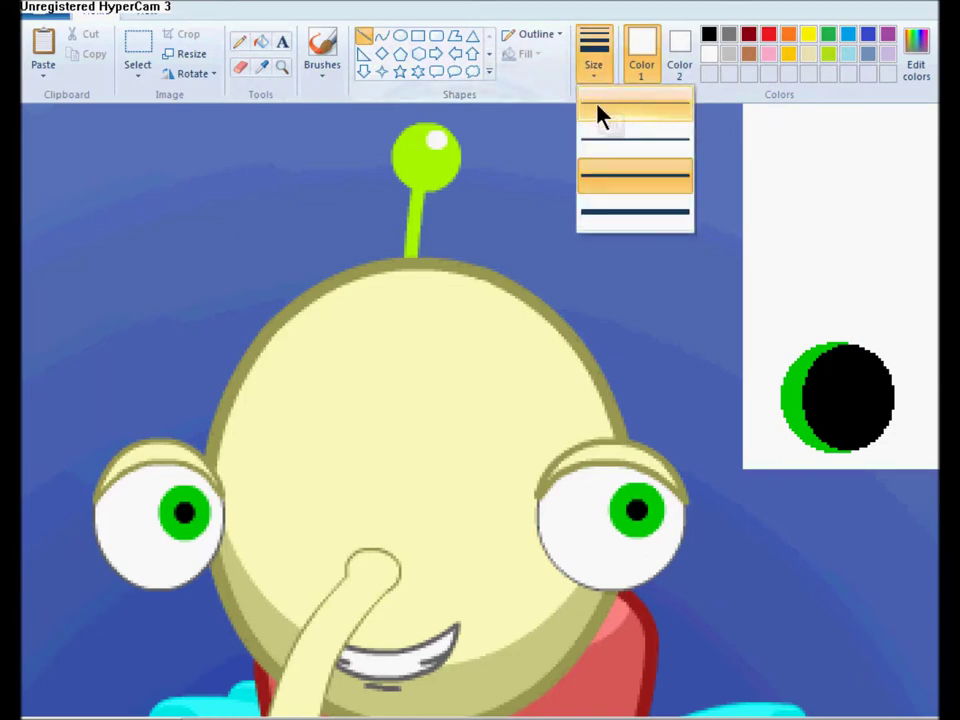
click(615, 106)
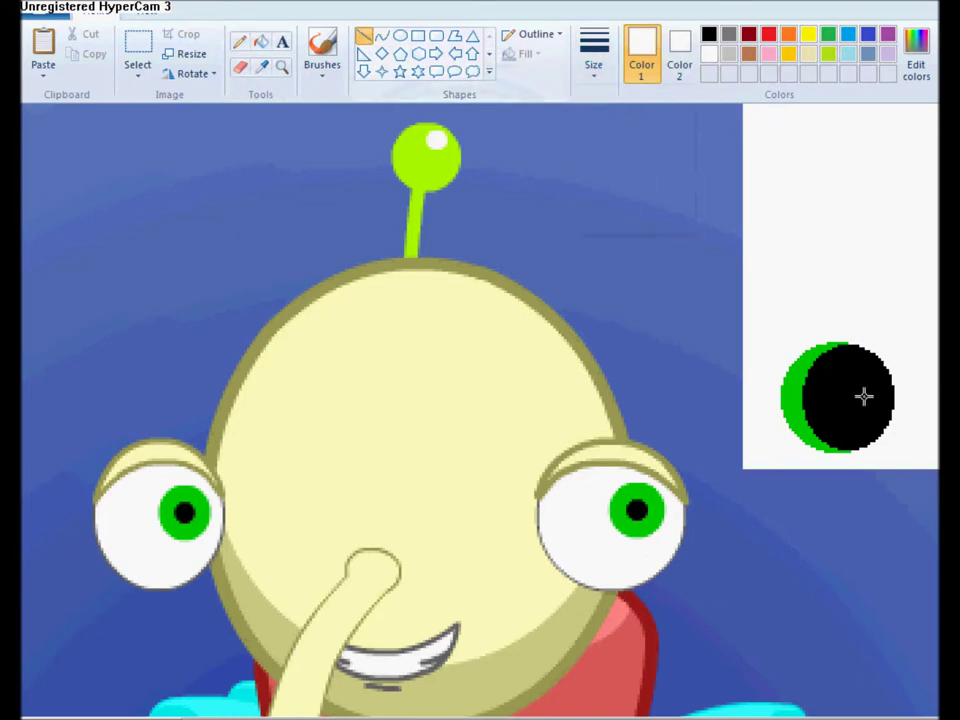
drag(816, 358, 816, 408)
drag(840, 380, 794, 380)
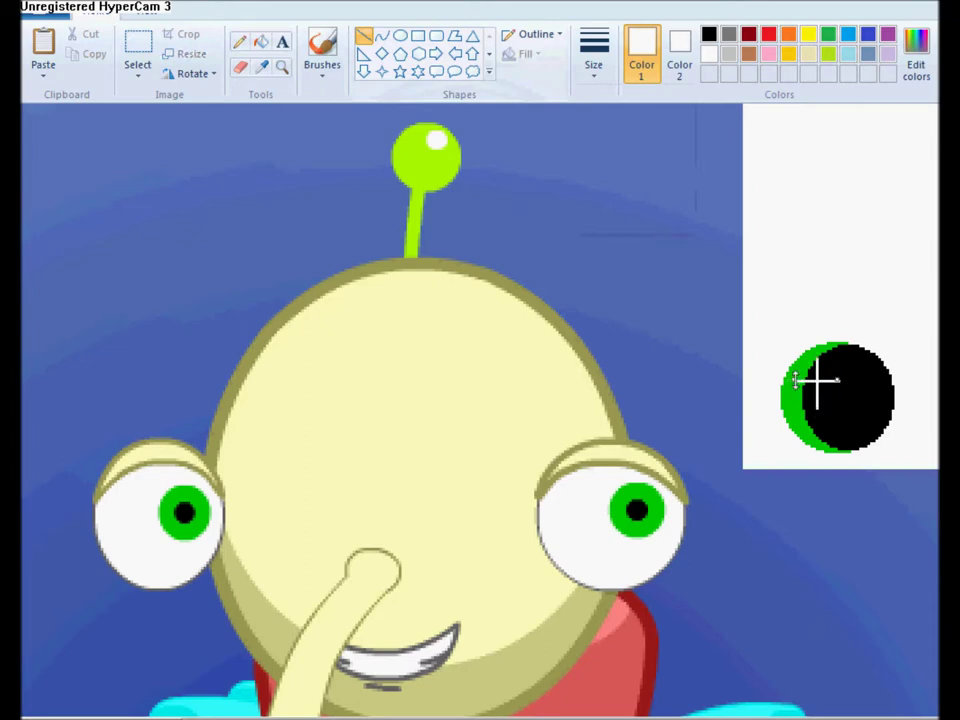
- Draw one large white circle at the top of the black oval and several tiny white ovals beside and below the cross
click(405, 45)
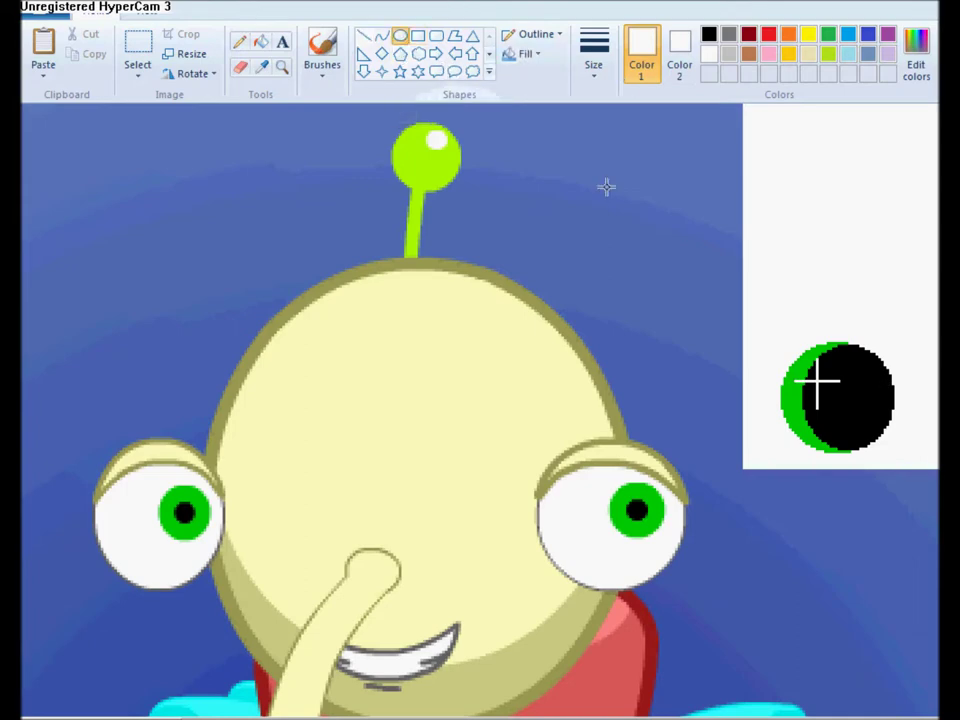
drag(829, 353, 850, 375)
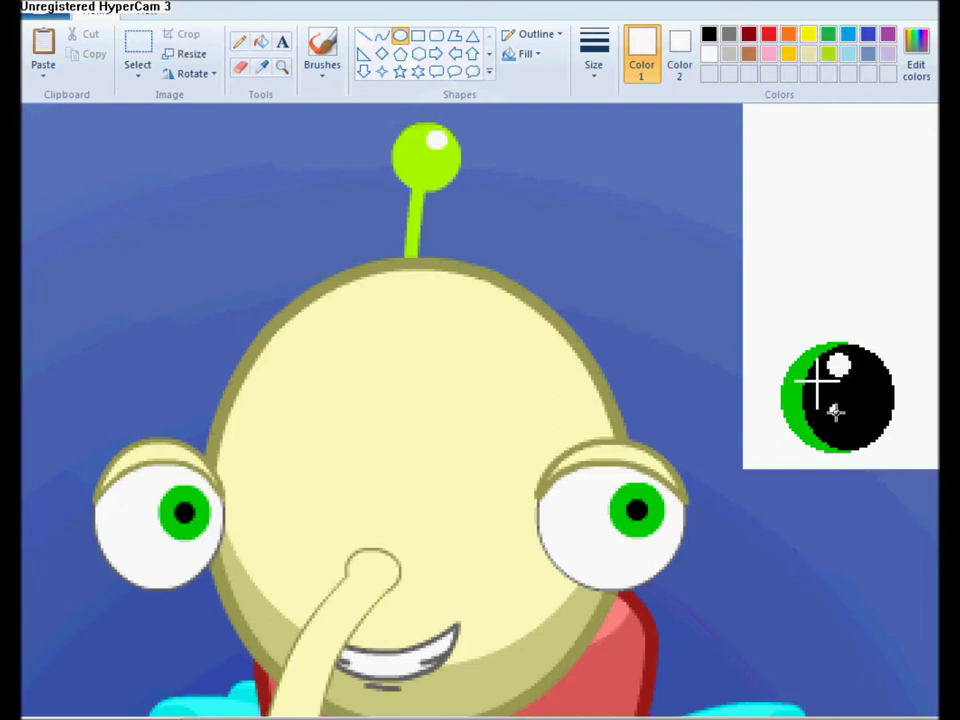
drag(836, 414, 829, 404)
click(781, 381)
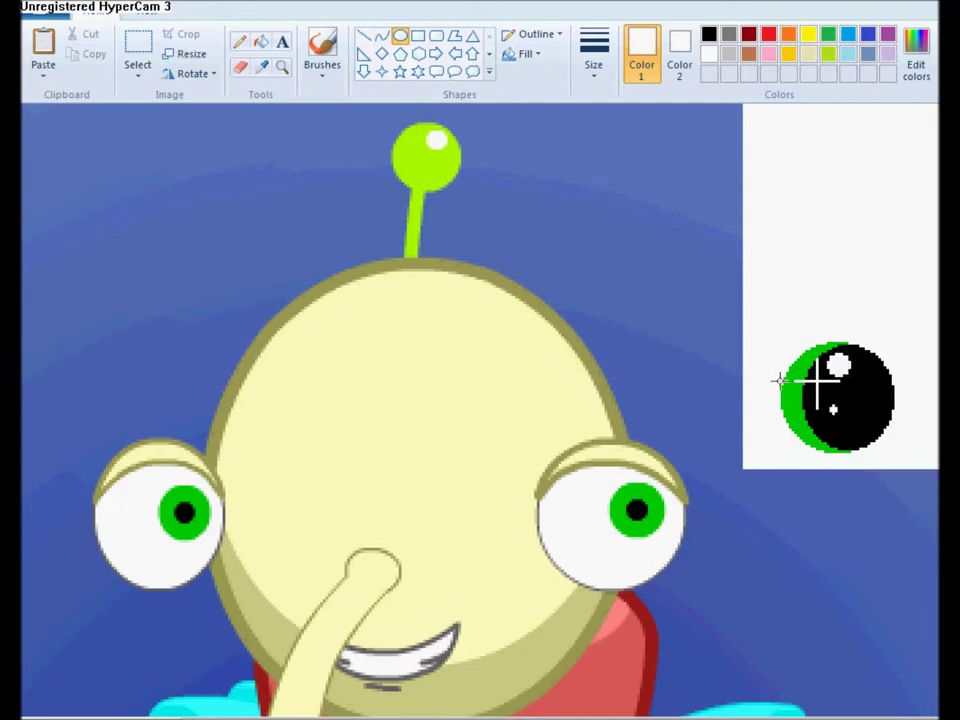
click(813, 421)
click(804, 399)
- Turn on transparent selection and move the custom eye from the white rectangle onto the weevil's right-hand eyeball, deselecting it there
click(139, 45)
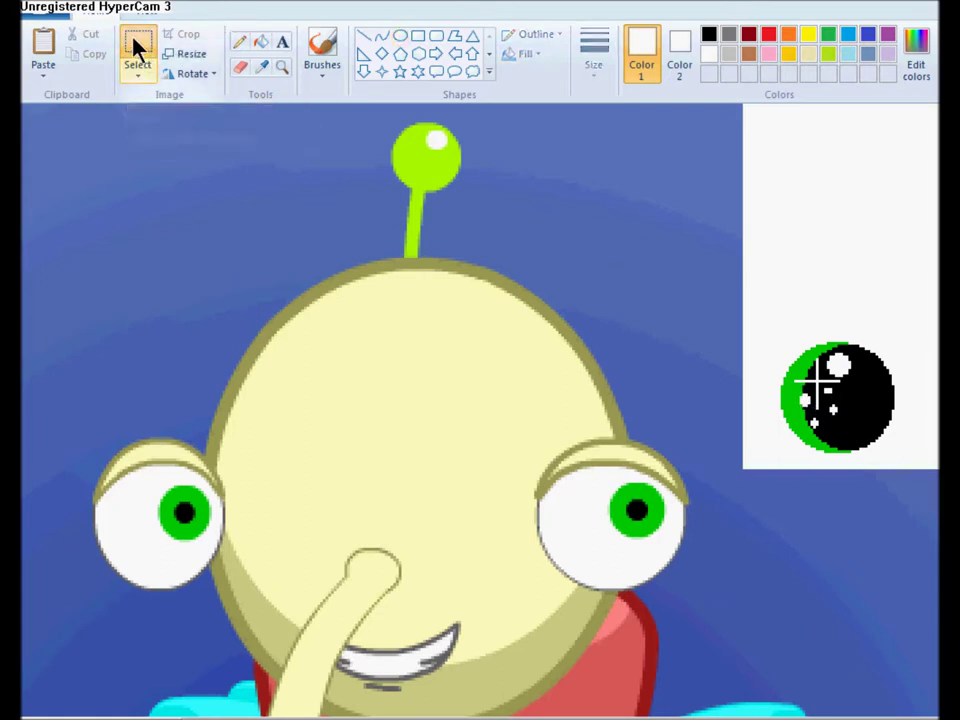
click(140, 76)
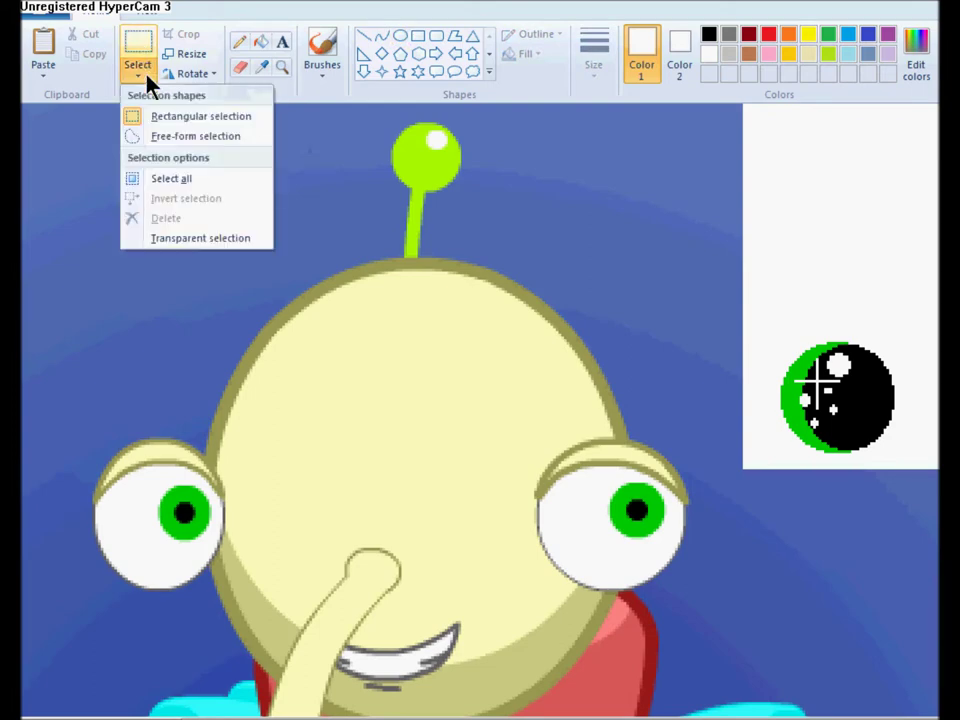
click(200, 240)
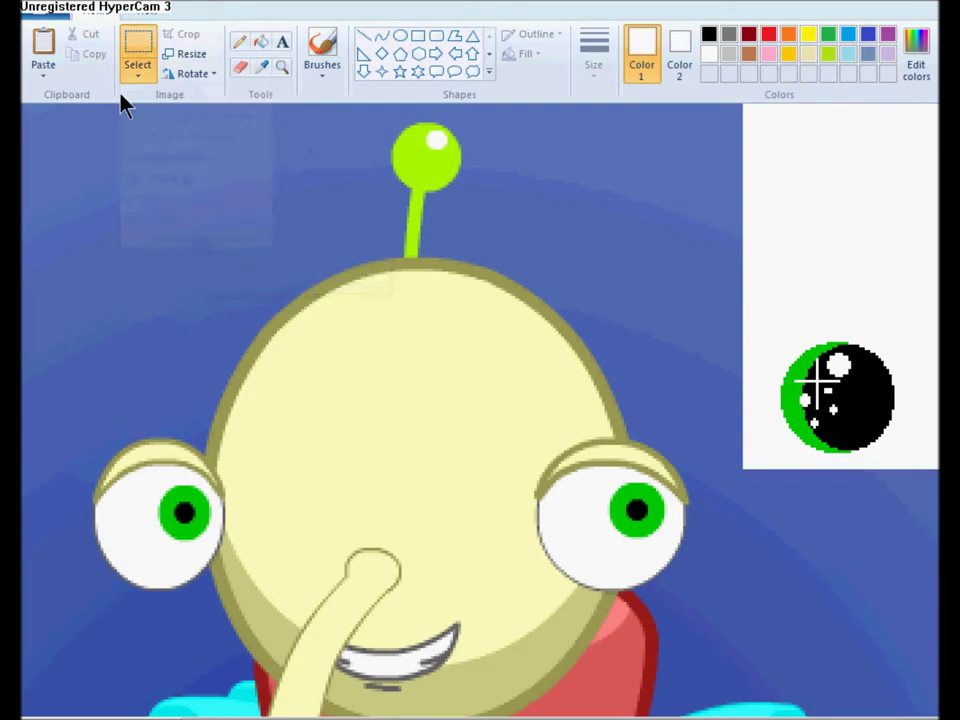
click(138, 78)
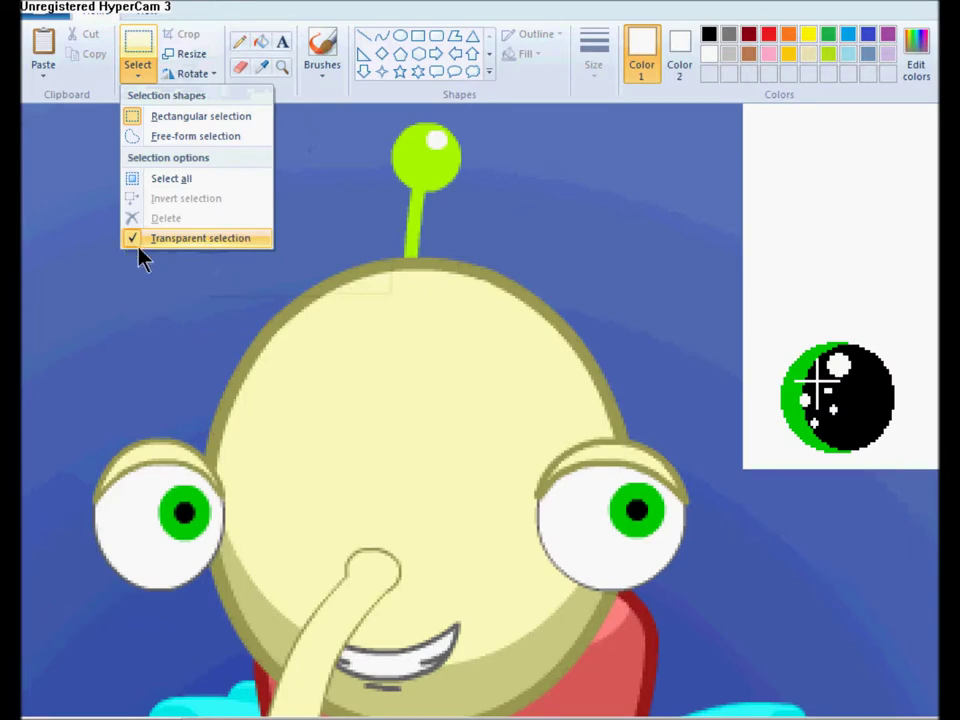
click(885, 314)
drag(763, 316, 658, 573)
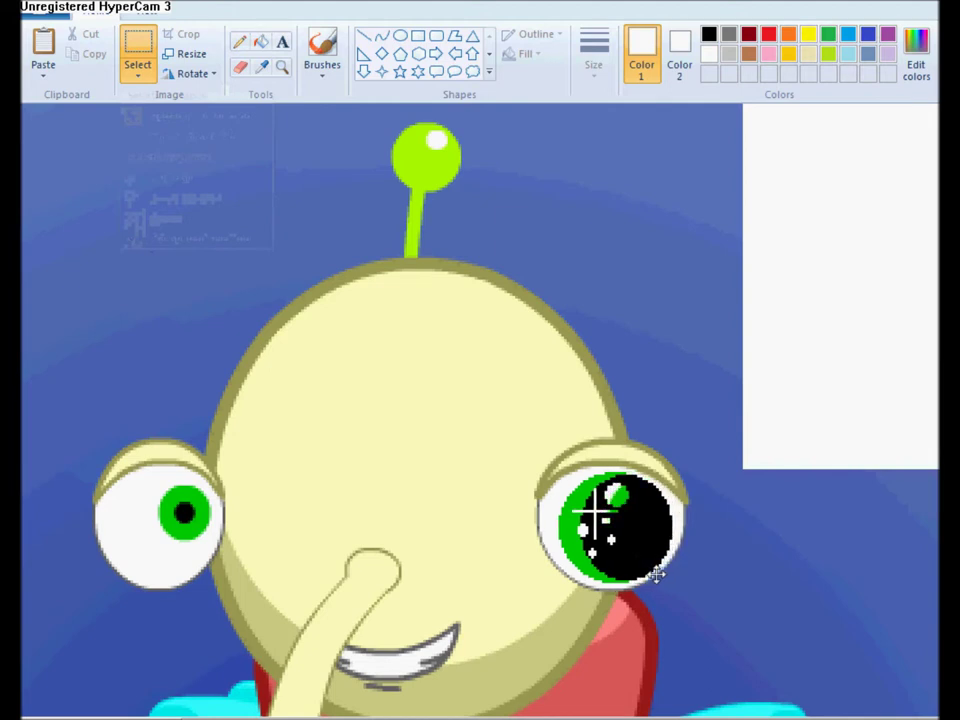
click(741, 566)
- Fill the green patches showing through the placed eye's highlights and cross with white
click(282, 66)
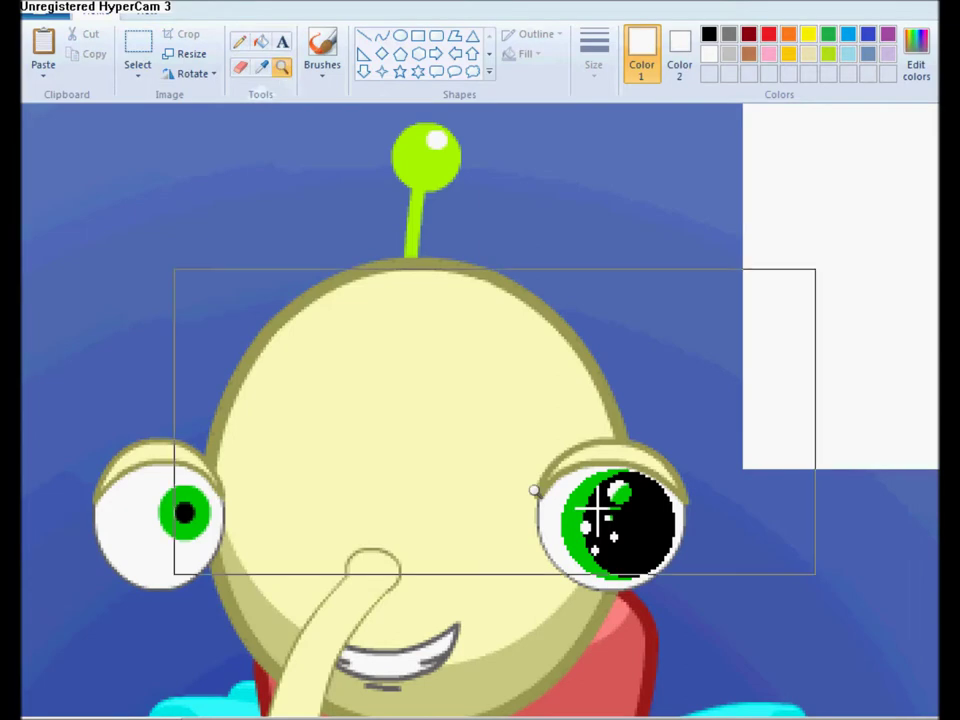
click(589, 561)
click(431, 247)
click(410, 245)
click(392, 242)
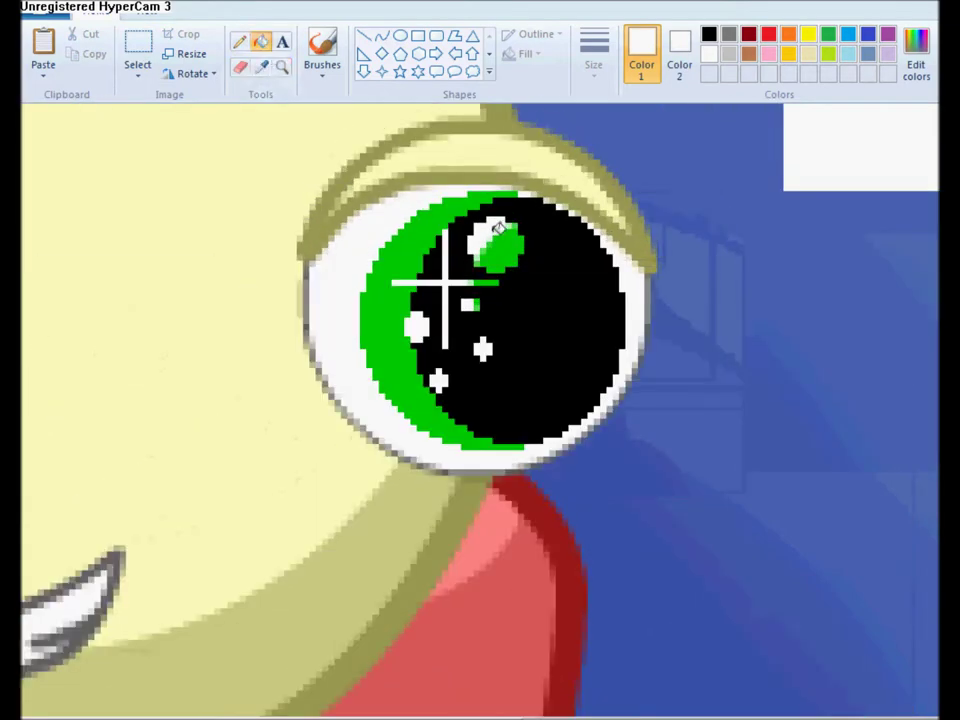
click(497, 245)
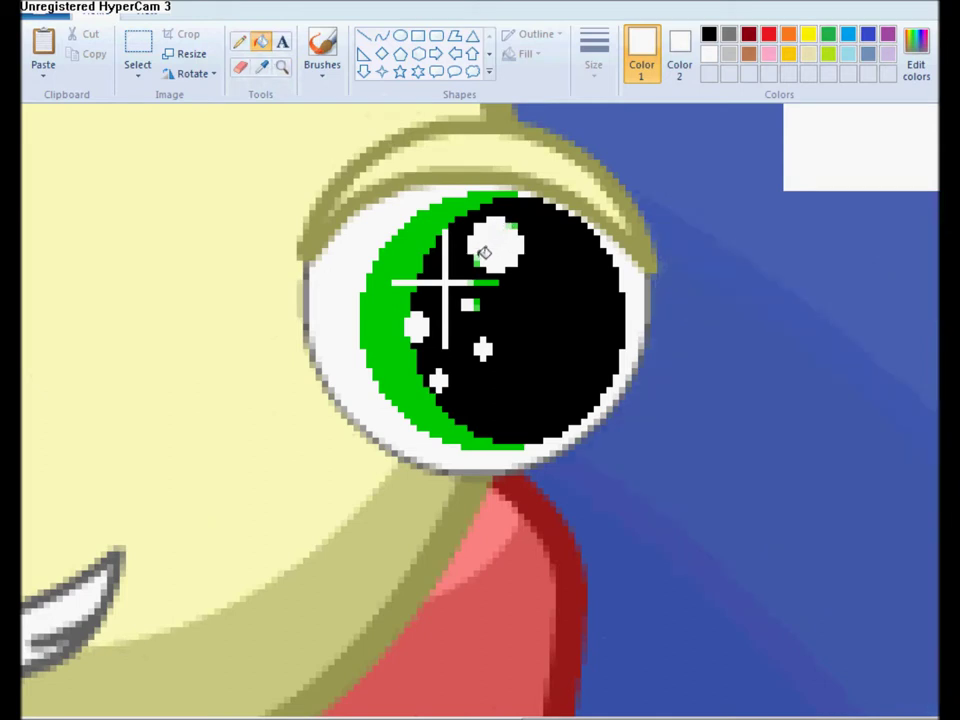
click(482, 256)
click(512, 227)
click(480, 283)
click(472, 304)
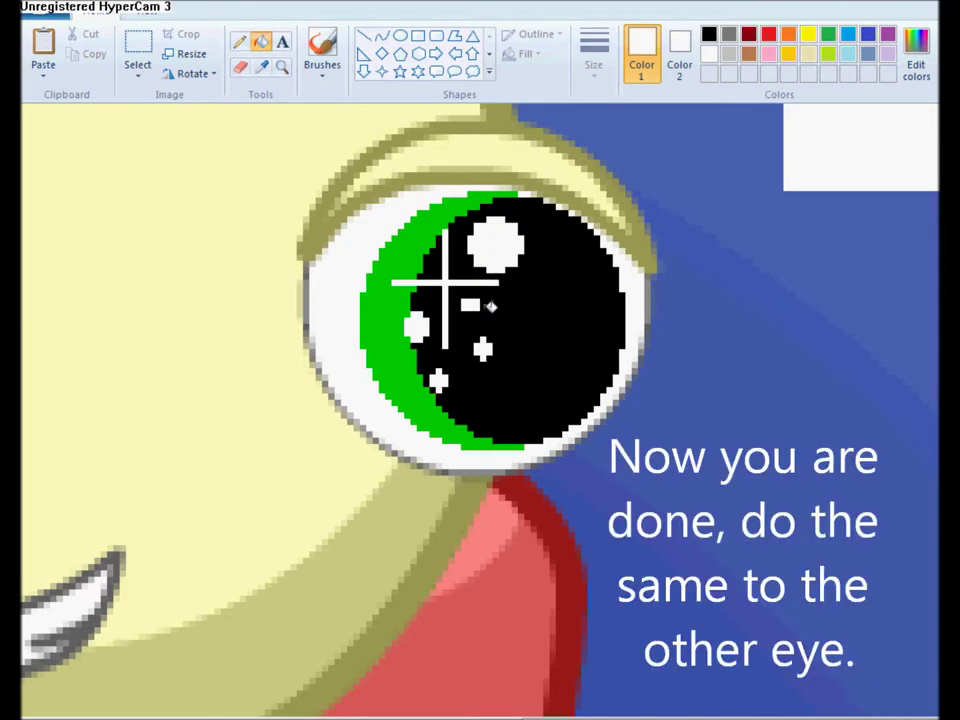
- Sample the eye's green and draw a second circle in that colour in the white rectangle, filled solid
click(148, 20)
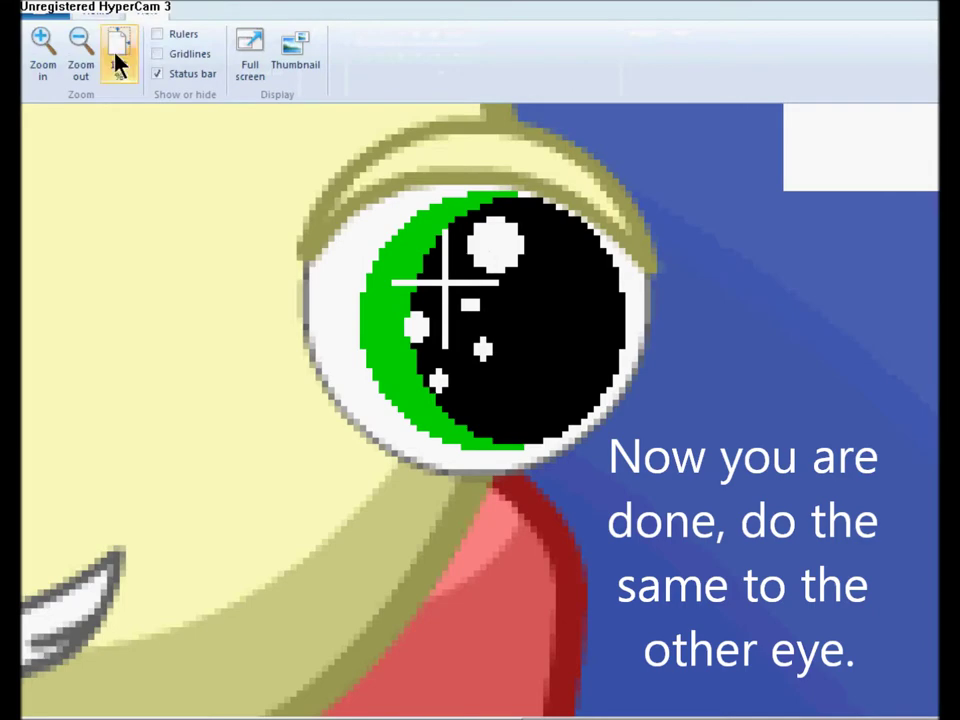
click(118, 60)
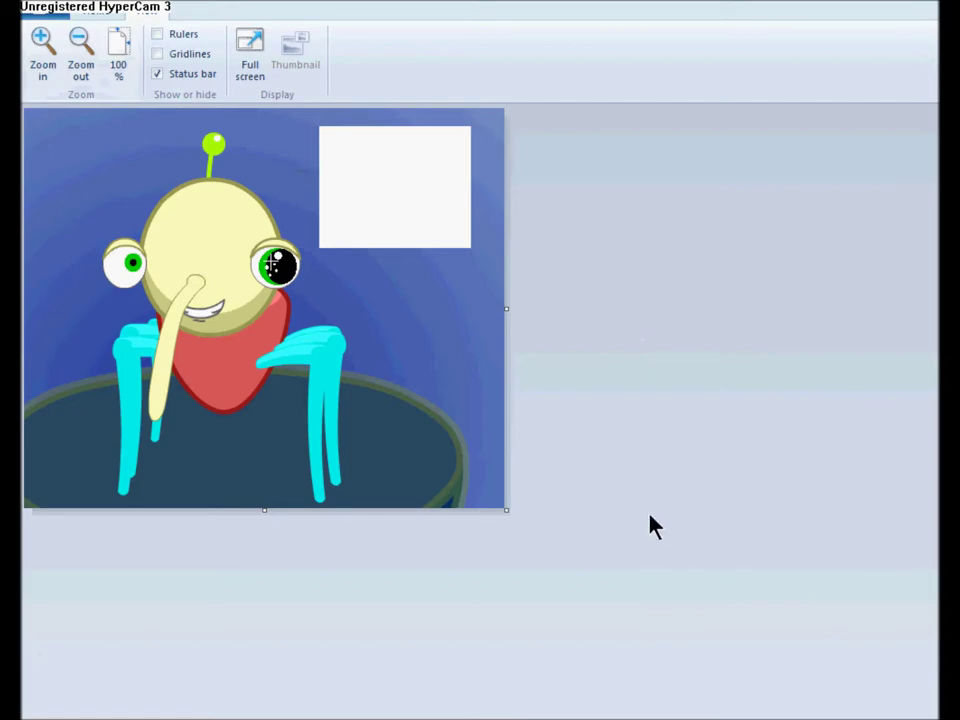
key(F2)
click(282, 67)
click(397, 330)
click(397, 330)
click(619, 266)
click(262, 67)
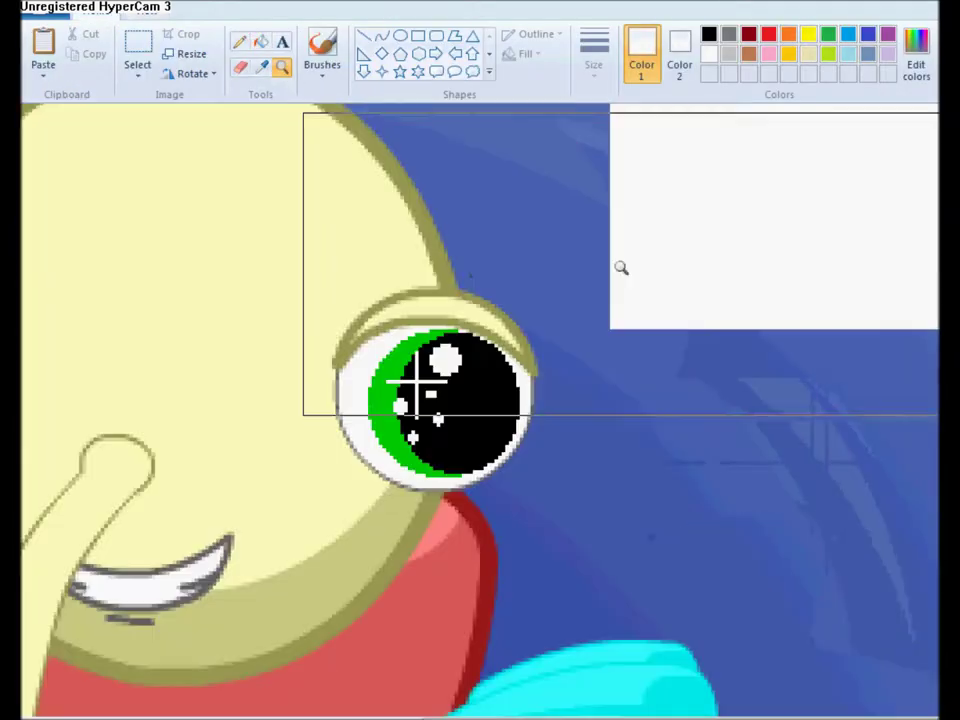
click(383, 404)
click(400, 35)
drag(670, 184, 790, 304)
click(260, 41)
click(732, 245)
- Draw a black oval over the right part of the second green circle, shift it slightly left, and fill it with black
click(709, 34)
click(400, 36)
mouse_move(706, 196)
mouse_down()
mouse_move(750, 272)
mouse_move(803, 304)
mouse_up()
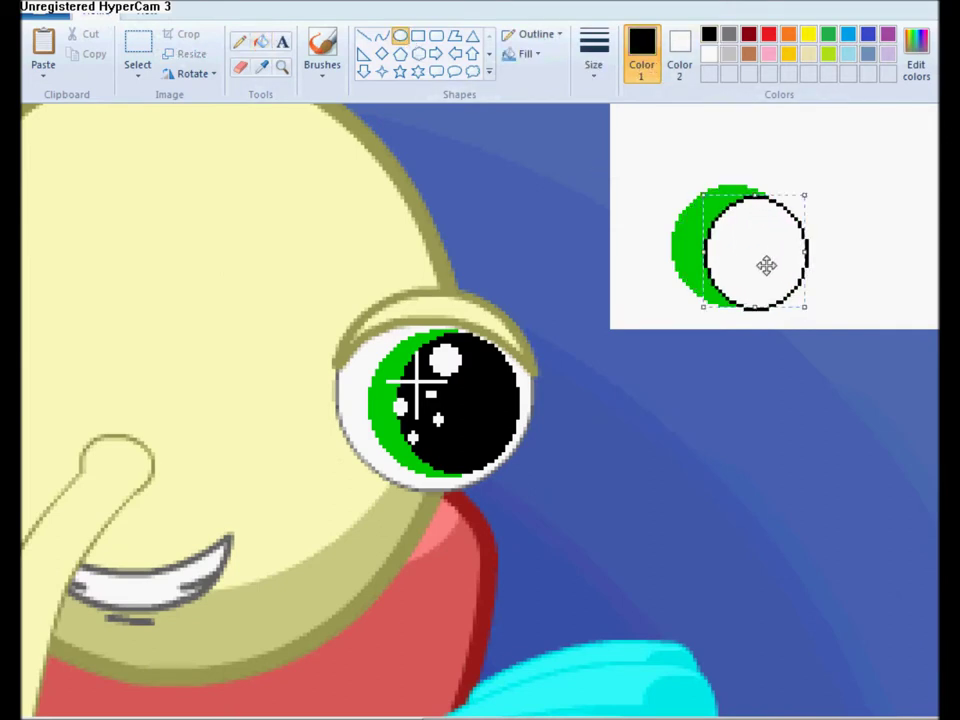
drag(767, 266, 752, 259)
click(260, 41)
click(750, 245)
- Add a thin white cross and several small white oval highlights to the second custom eye
click(364, 38)
mouse_move(709, 208)
mouse_down()
mouse_move(709, 255)
mouse_move(690, 234)
mouse_move(743, 222)
mouse_move(716, 275)
mouse_move(700, 254)
mouse_move(729, 280)
mouse_up()
click(709, 54)
click(400, 36)
key(ctrl+z)
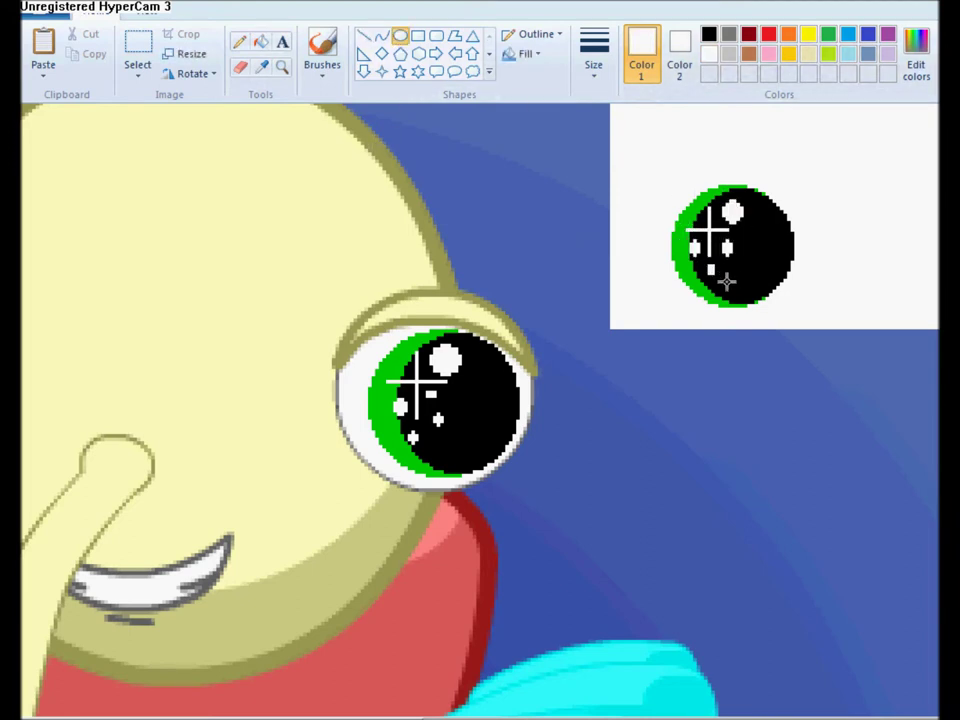
- Select the second custom eye and move it onto the weevil's left-hand eyeball, deselecting it there
click(138, 45)
drag(650, 164, 814, 323)
drag(766, 290, 257, 311)
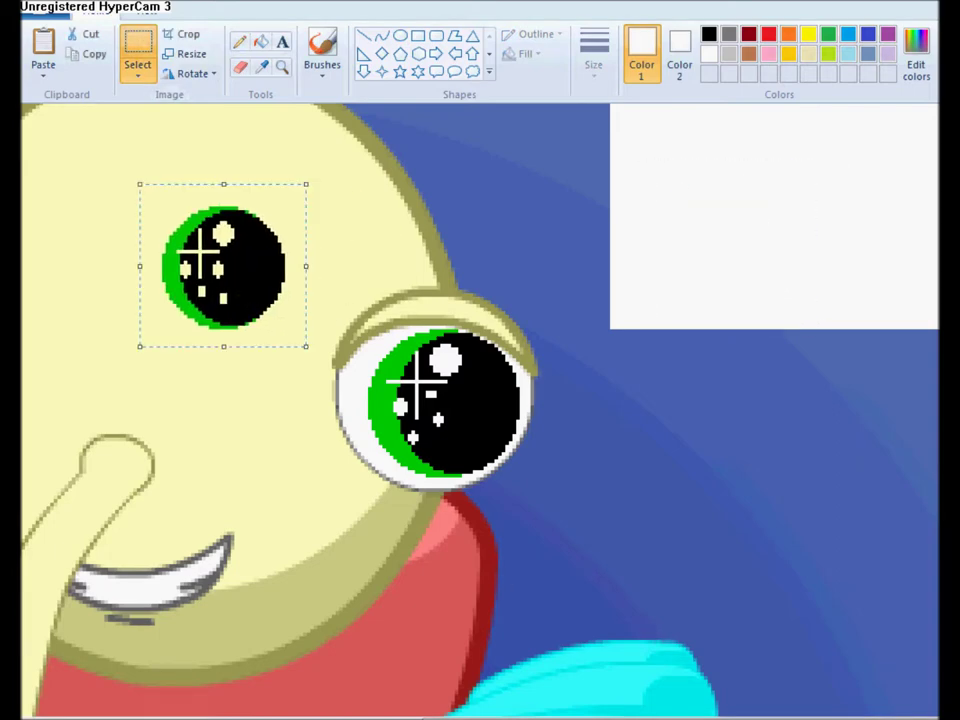
drag(560, 716, 266, 716)
drag(709, 312, 326, 440)
click(495, 420)
- Fill the green showing through the large highlight of the left-hand eye with white
click(261, 42)
click(292, 363)
click(291, 365)
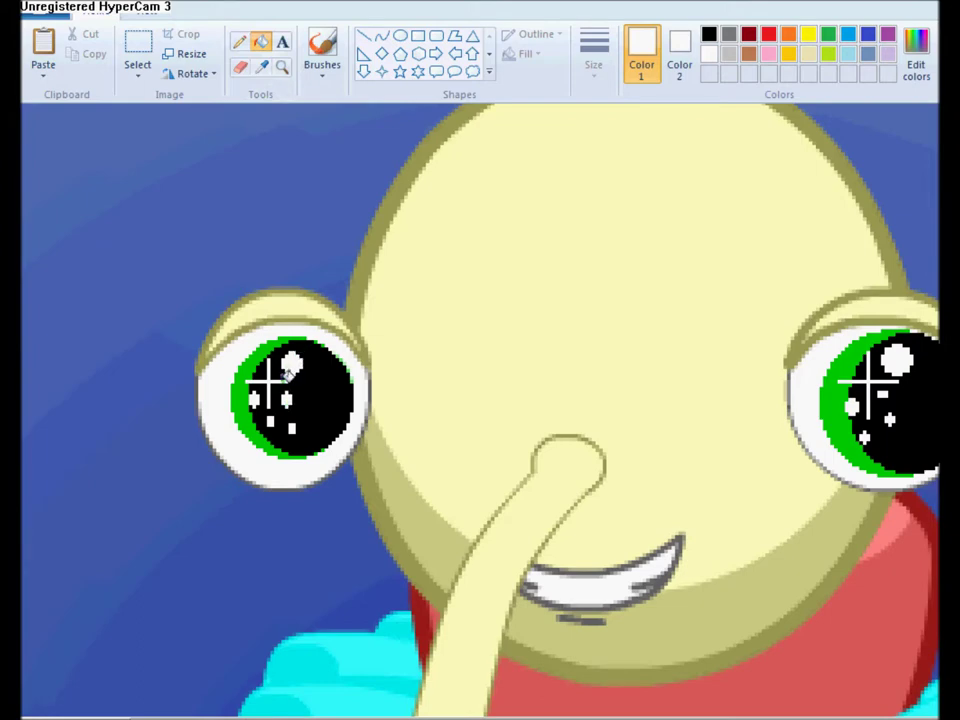
- Fill the blue background bands to the right of the antenna and head with black
click(147, 11)
click(129, 43)
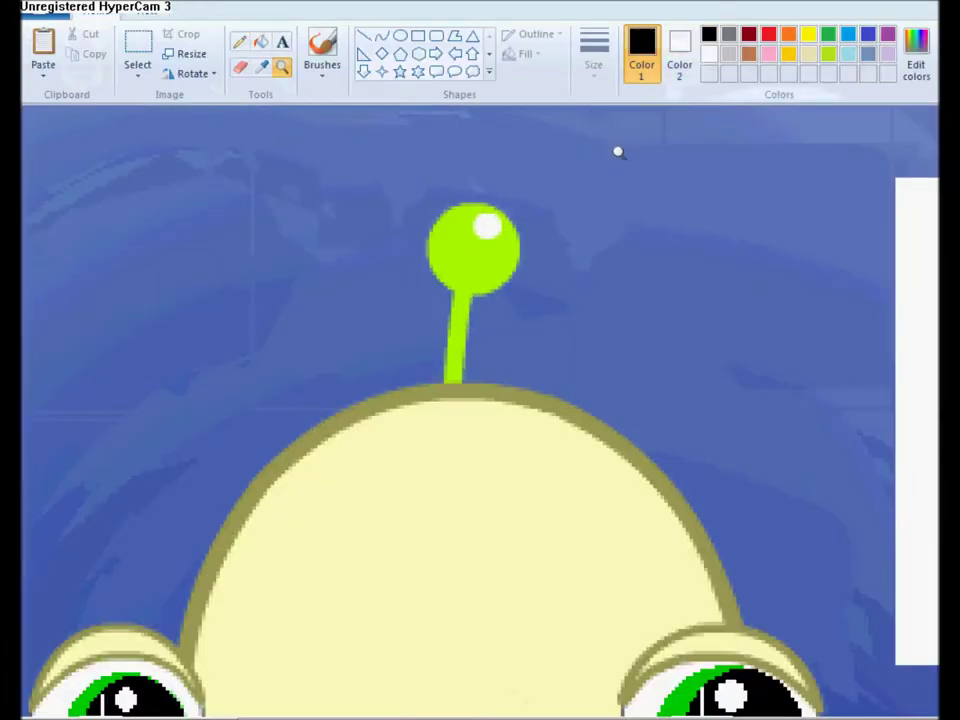
drag(895, 355, 533, 245)
click(543, 243)
click(573, 316)
click(550, 306)
click(508, 335)
click(500, 326)
click(489, 373)
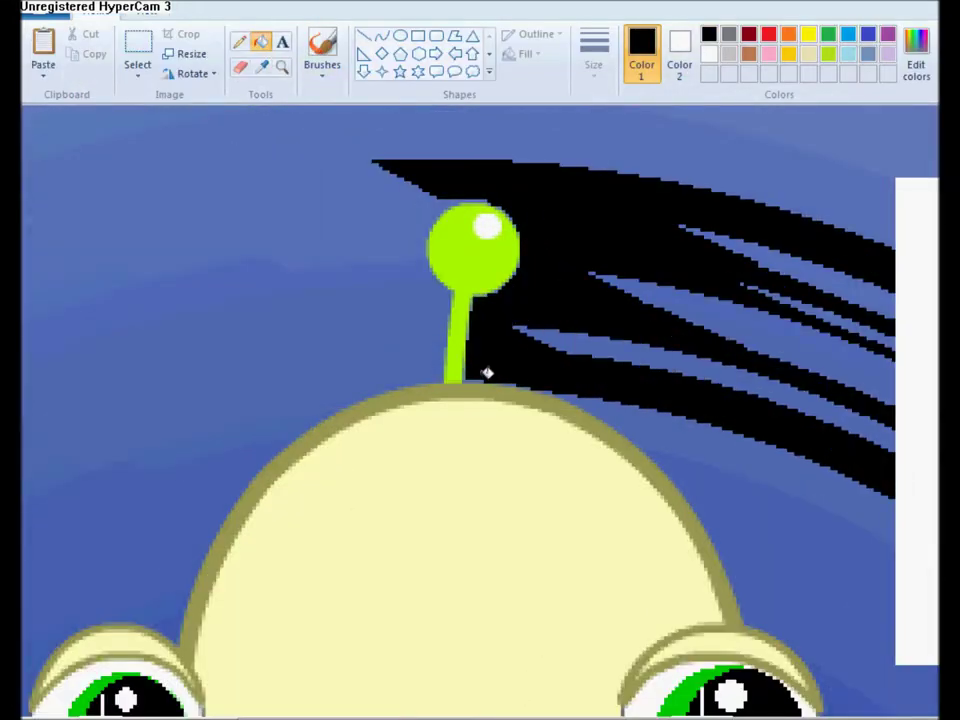
click(684, 425)
click(731, 471)
mouse_move(733, 468)
mouse_down()
mouse_move(661, 450)
mouse_move(735, 513)
mouse_move(680, 474)
mouse_up()
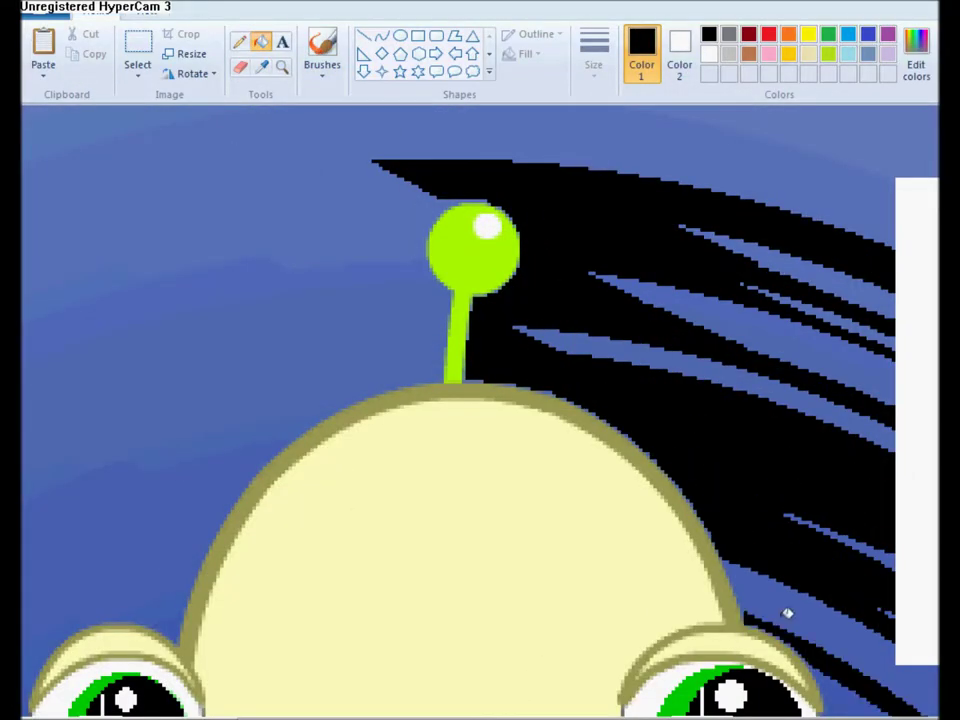
- Fill the background under the right-hand arm with black and erase the table-rim strip between the body and the leg
scroll(784, 627, down, 5)
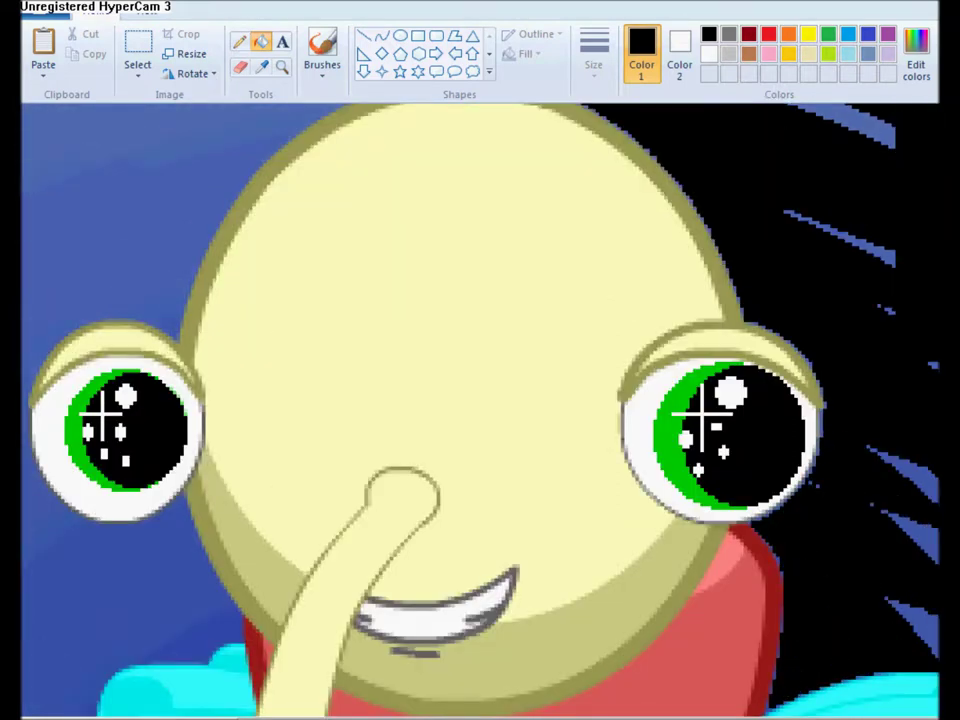
scroll(867, 595, down, 5)
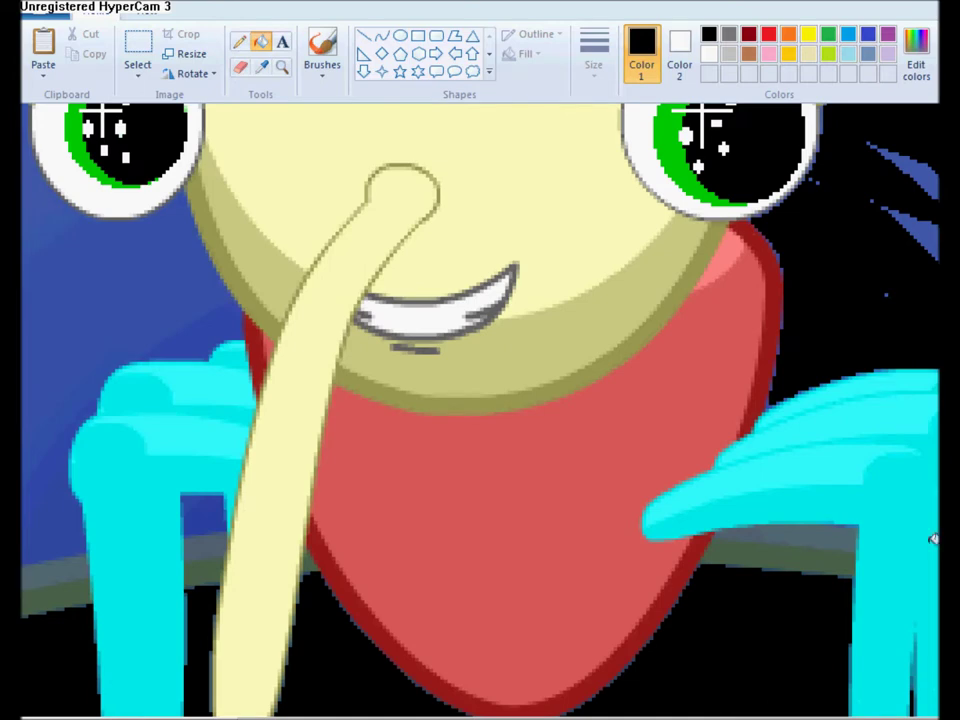
click(820, 537)
click(775, 533)
click(740, 535)
click(745, 560)
click(240, 68)
drag(838, 560, 718, 562)
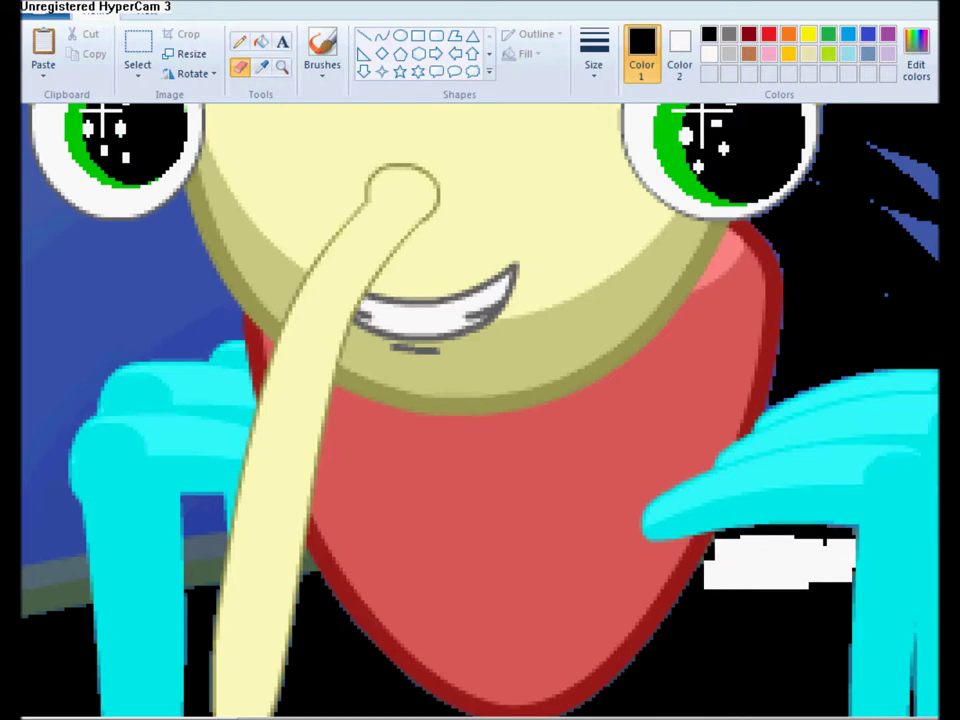
click(261, 41)
- Clear the blue and table-rim remnants between the left-hand leg and the nose, and fill that gap with black
scroll(536, 561, left, 5)
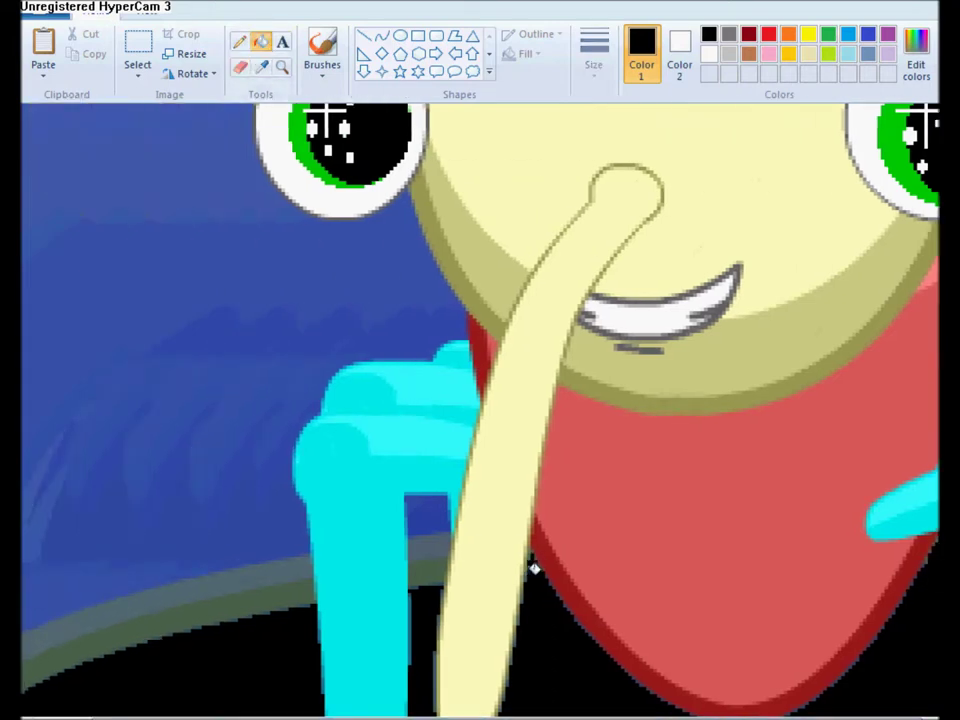
click(428, 548)
click(428, 570)
click(428, 518)
click(240, 68)
click(422, 542)
mouse_move(436, 535)
mouse_down()
mouse_move(421, 570)
mouse_move(429, 575)
mouse_up()
click(261, 41)
click(426, 558)
- Fill the background and table rim just left of the left-hand leg with black, erasing the leftover outlines first
click(290, 595)
click(286, 574)
click(302, 544)
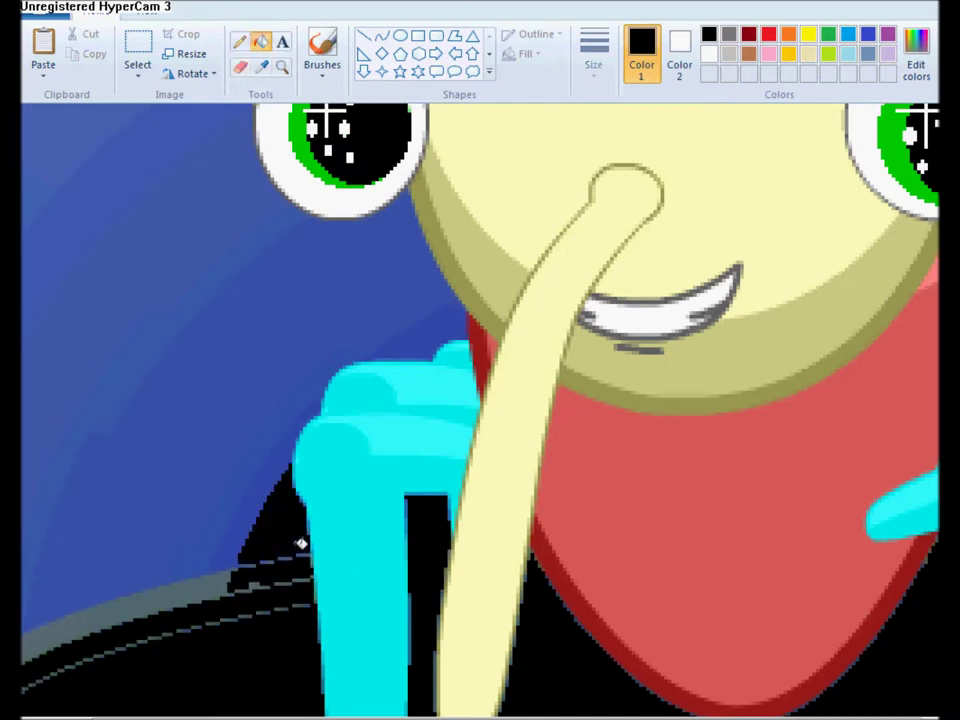
click(240, 68)
mouse_move(296, 561)
mouse_down()
mouse_move(298, 585)
mouse_move(249, 602)
mouse_move(260, 622)
mouse_up()
click(261, 41)
click(262, 590)
- Fill the blue background bands between the left-hand arm and the left-hand eye with black
click(242, 457)
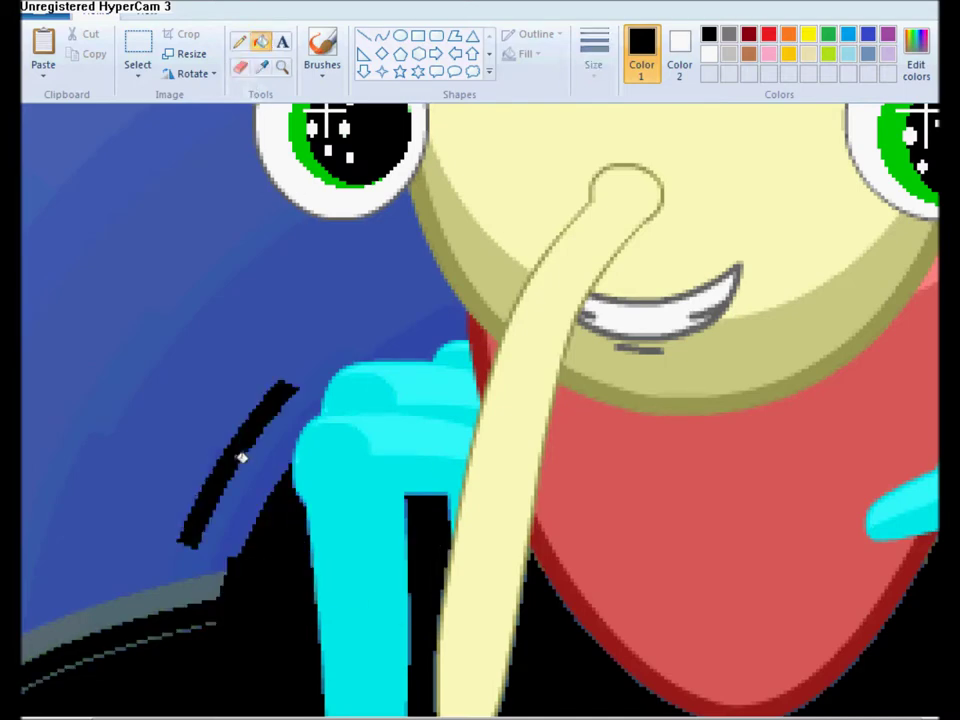
click(280, 414)
click(326, 372)
click(410, 330)
click(398, 302)
click(402, 268)
click(371, 222)
click(270, 242)
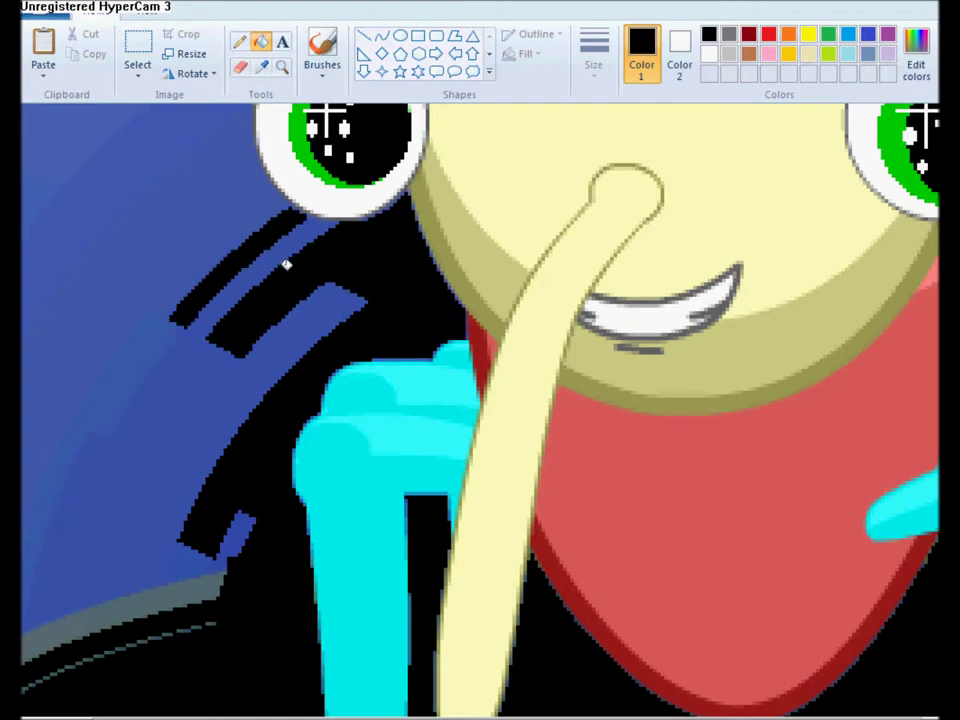
- Fill more of the blue background bands around the left-hand eye with black
scroll(287, 265, up, 1)
click(253, 386)
click(240, 298)
scroll(244, 300, up, 1)
click(398, 311)
click(268, 332)
scroll(268, 332, up, 1)
click(356, 362)
click(392, 397)
- Fill the blue background bands along the upper left of the head and around the antenna with black
click(428, 348)
click(472, 294)
click(535, 203)
click(549, 217)
click(589, 239)
scroll(591, 235, up, 1)
click(590, 262)
click(616, 293)
click(650, 335)
click(618, 198)
click(676, 199)
- Delete rectangular blocks of background above and to the right of the antenna
click(150, 12)
click(75, 60)
click(75, 60)
click(75, 60)
click(104, 14)
click(137, 50)
drag(192, 124, 506, 80)
key(Delete)
drag(238, 116, 522, 172)
key(Delete)
key(Delete)
- Delete rectangular blocks of background to the right of the head and the right-hand eye
drag(240, 173, 508, 186)
key(Delete)
drag(291, 182, 508, 236)
key(Delete)
drag(313, 227, 527, 319)
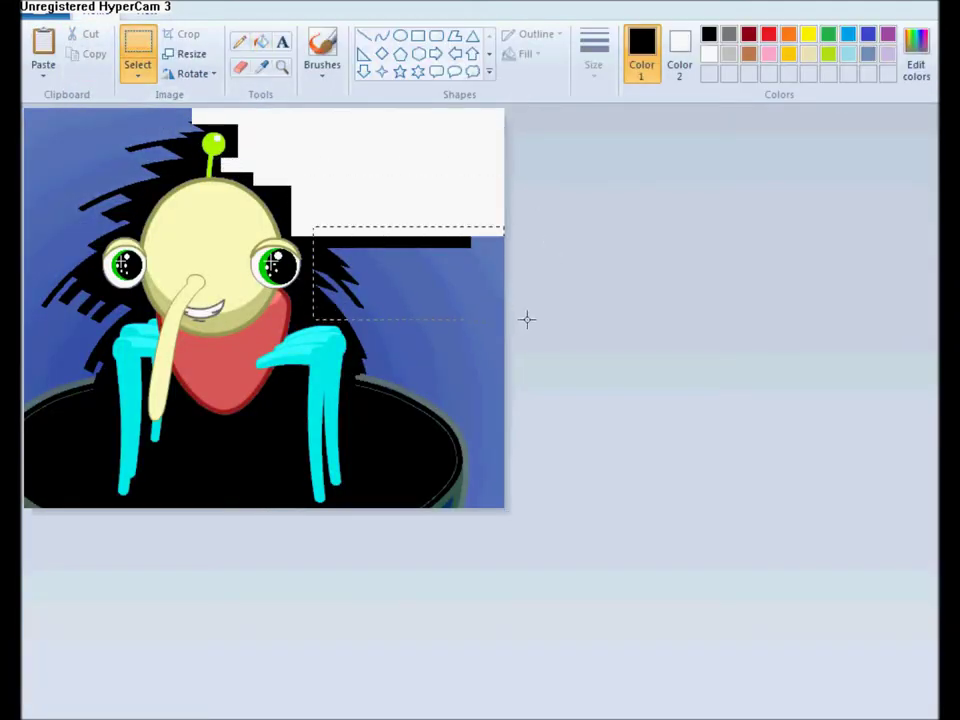
key(Delete)
- Delete the remaining background blocks to the right of the right-hand arm, down to the lower-right corner
drag(348, 317, 512, 434)
key(Delete)
drag(382, 425, 551, 543)
key(Delete)
- Delete rectangular blocks of background to the left of the antenna and the upper head
drag(205, 132, 22, 176)
key(Delete)
key(Delete)
drag(167, 166, 22, 185)
key(Delete)
drag(140, 175, 22, 232)
key(Delete)
- Delete the background blocks to the left of the left-hand eye and the left-hand arm
drag(116, 222, 22, 236)
key(Delete)
drag(100, 228, 102, 469)
key(Delete)
key(Delete)
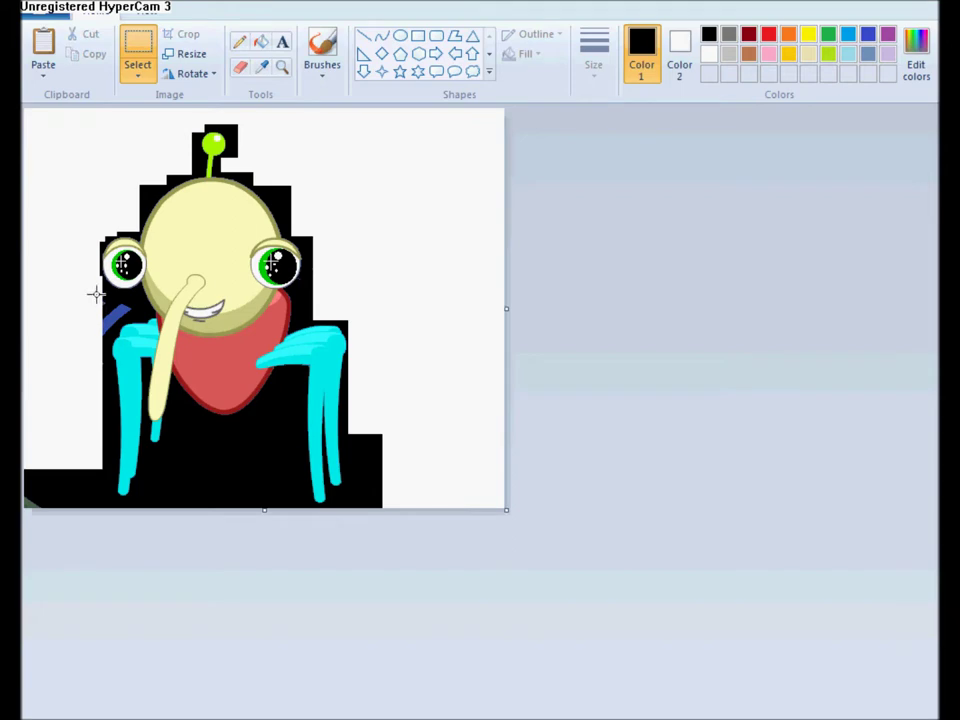
- Fill the cleared white surroundings with black, and erase and blacken the stray specks near the right-hand eye
click(260, 41)
click(349, 225)
click(282, 67)
click(240, 315)
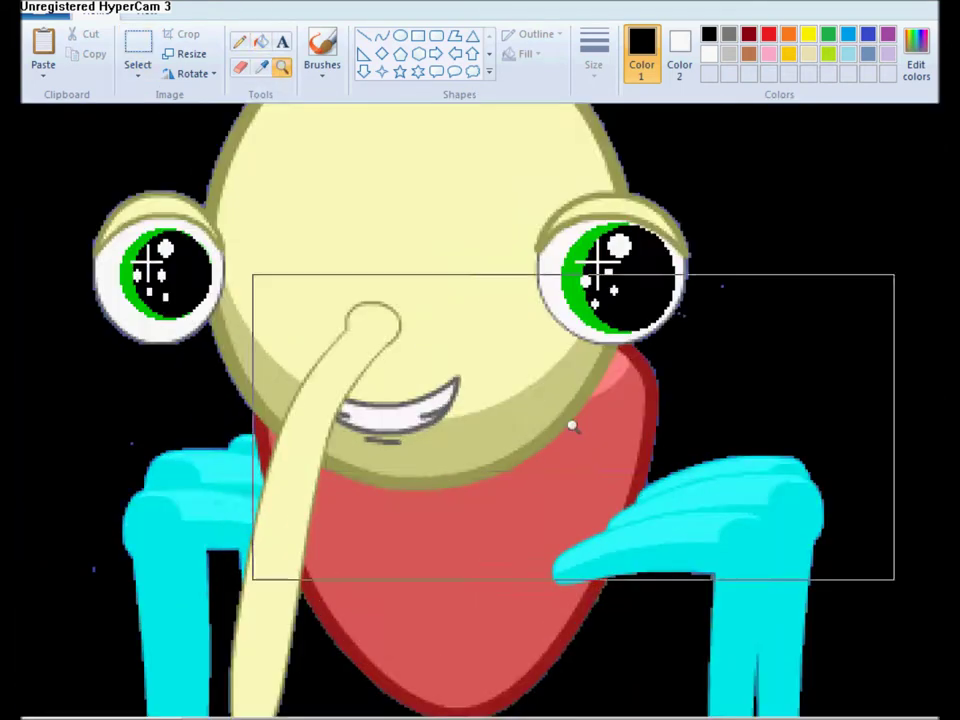
click(572, 426)
click(240, 67)
drag(566, 275, 504, 311)
click(261, 41)
click(535, 292)
- Erase the stray background specks beside the left-hand arm and fill the erased patch with black
drag(790, 717, 620, 717)
click(234, 67)
mouse_move(264, 467)
mouse_down()
mouse_move(198, 597)
mouse_move(210, 654)
mouse_up()
click(257, 38)
click(232, 530)
- Fill the black background around the weevil and the leftover patch in the lower-left corner with orange
click(145, 12)
click(118, 52)
click(97, 14)
click(788, 35)
click(343, 239)
click(30, 503)
- Clear the remaining patch in the lower-left corner and recolour the whole background purple
click(138, 48)
drag(89, 432, 25, 529)
key(Delete)
click(260, 41)
click(62, 433)
click(888, 34)
click(321, 249)
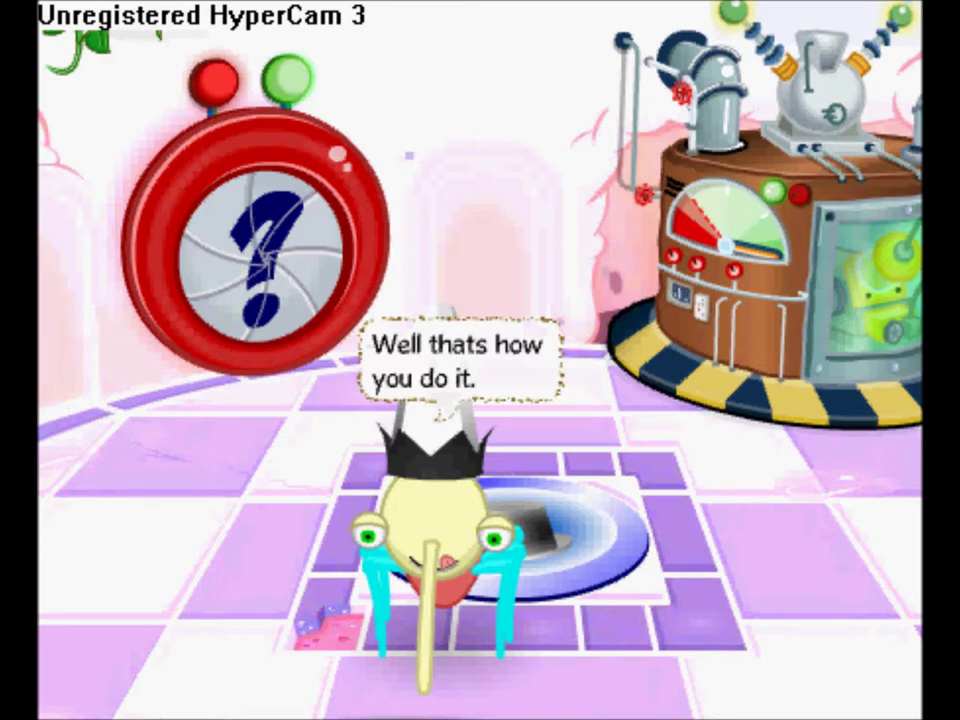
- Switch to the Bin Weevils game and send the chat messages "xD", "Thankyou for watching" and "Byeeeeeeeeeeeee"
key(Return)
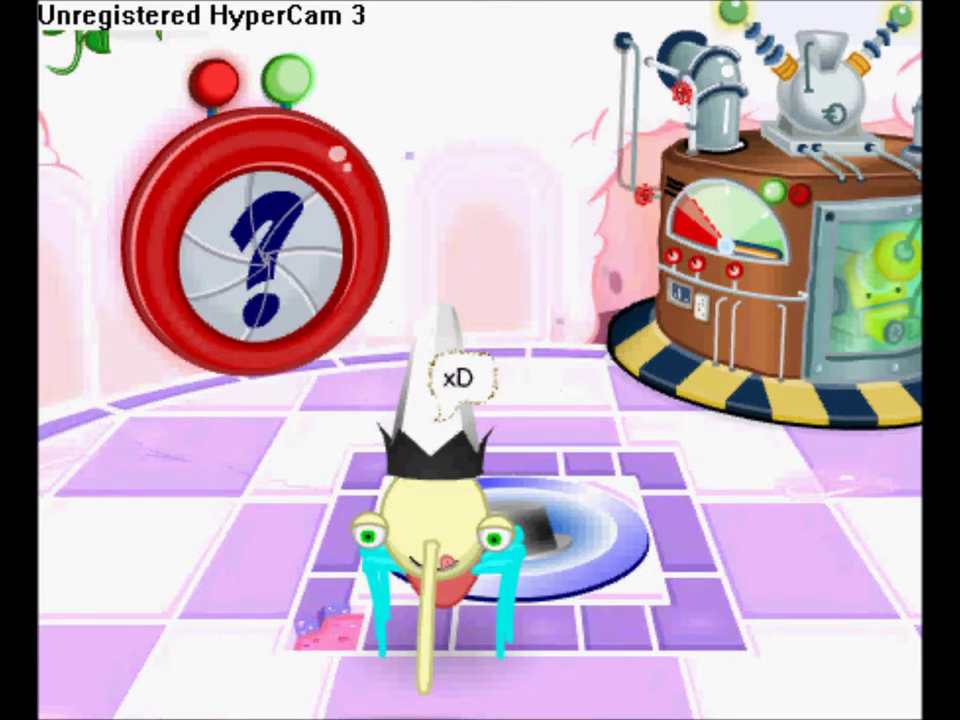
key(Return)
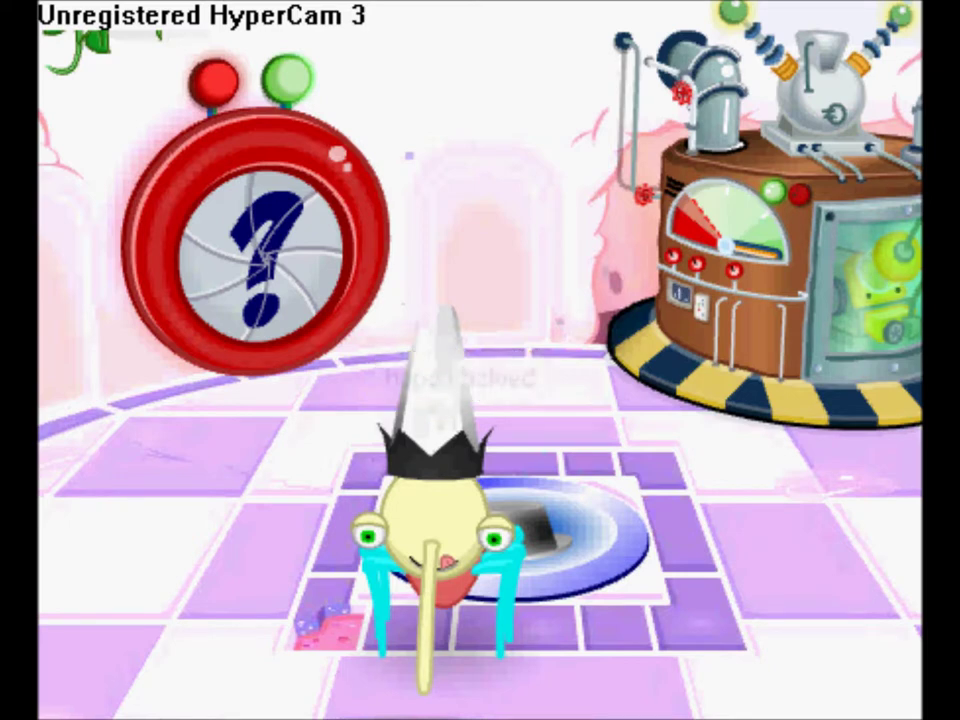
key(Return)
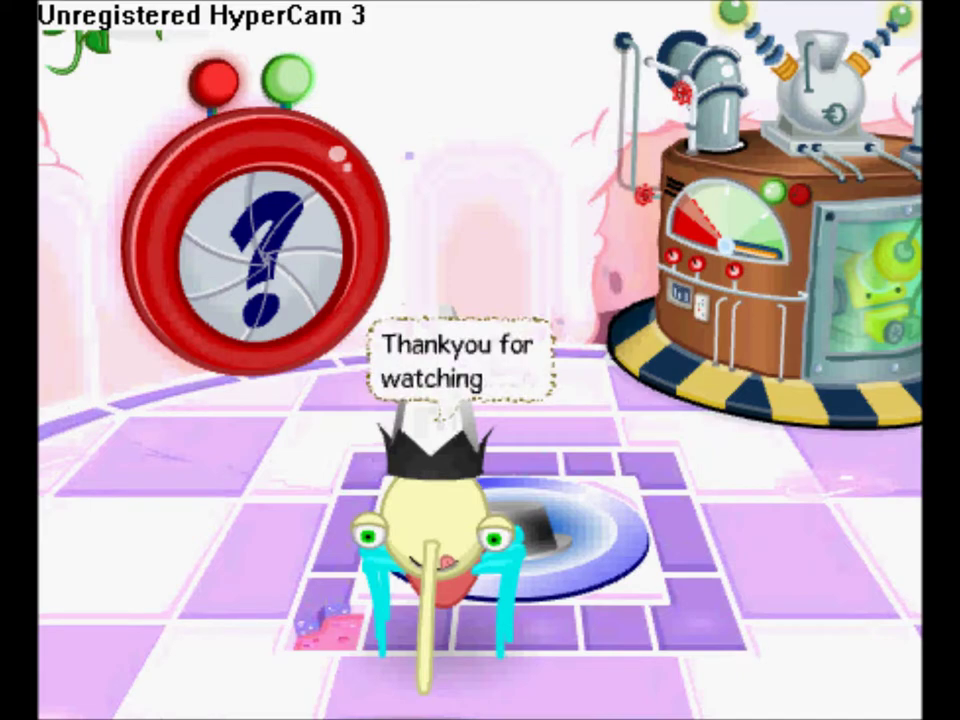
key(Return)
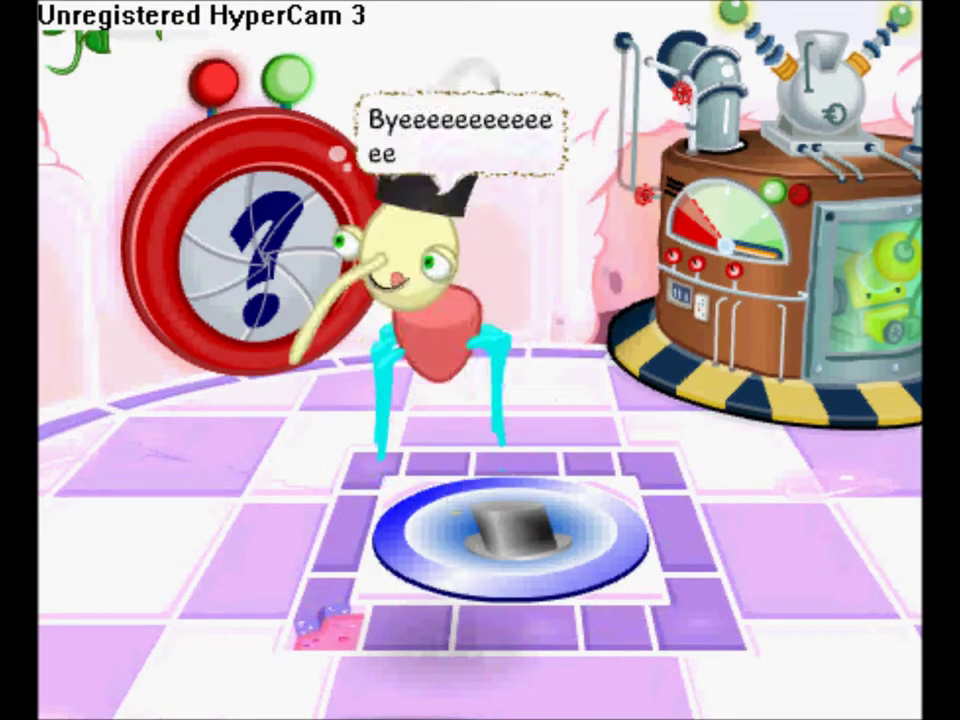